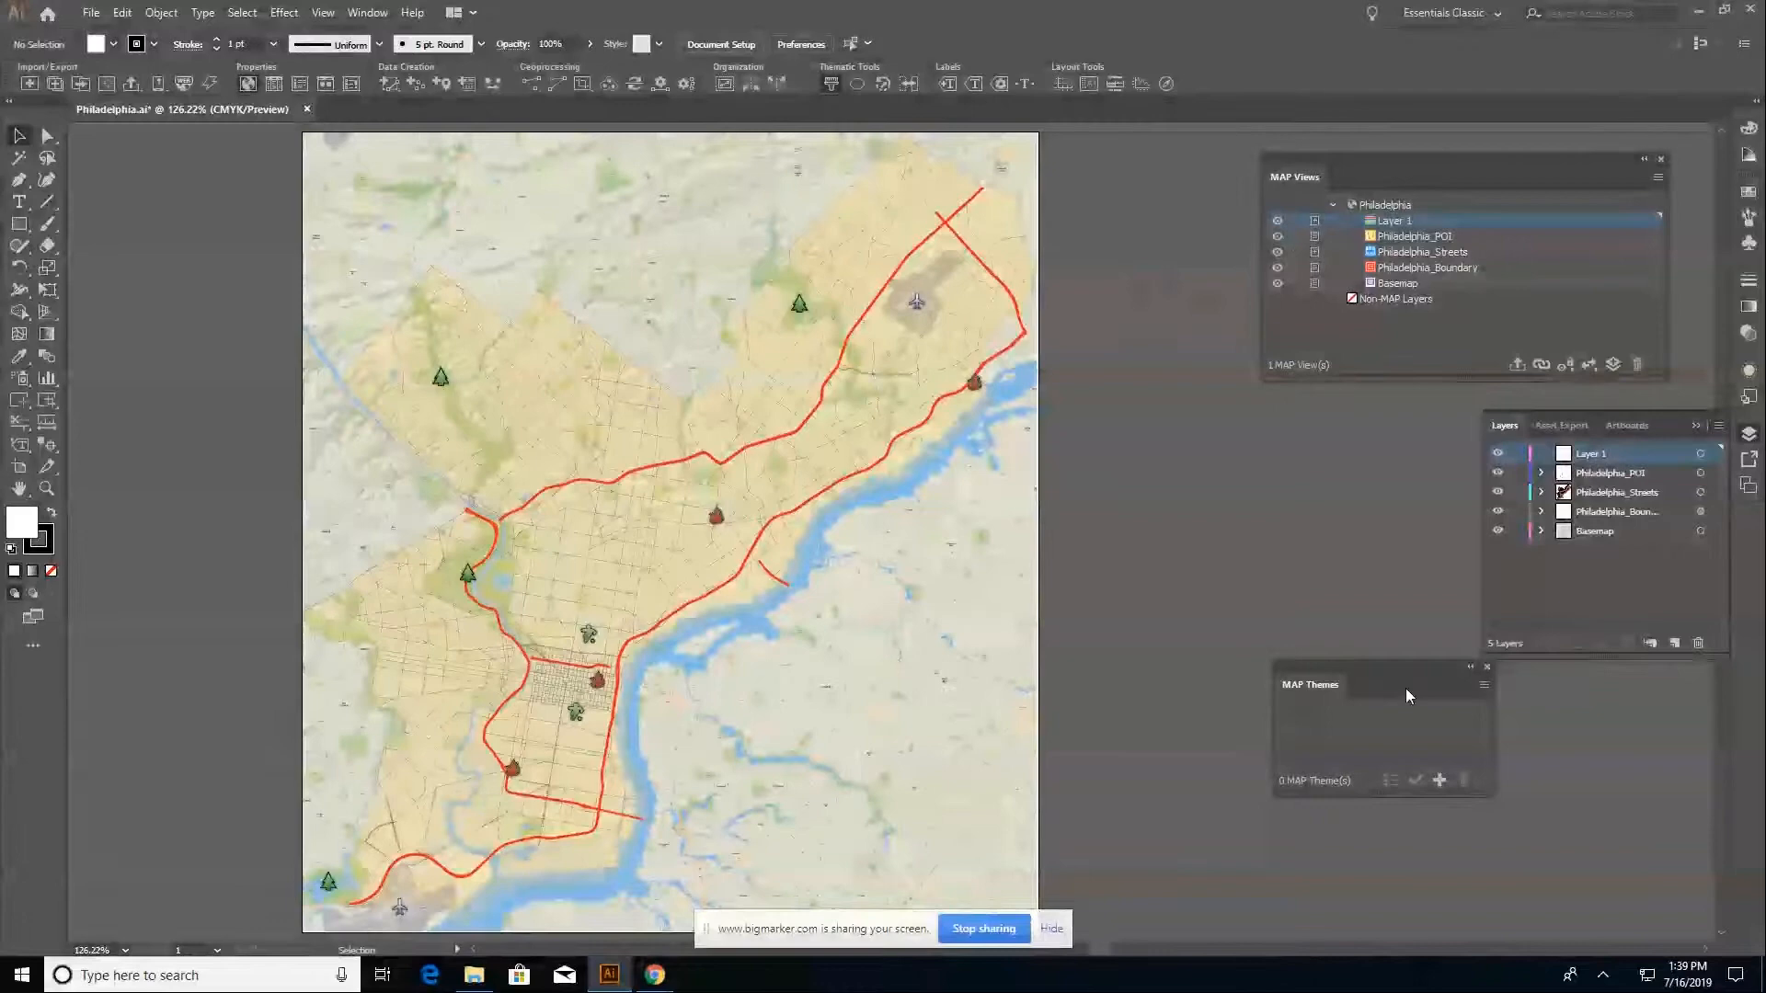
Close MAP Themes, move MAP Views left and show the Symbols panel with the north-arrow symbols
{"action": "left_click", "coordinate": [840, 84]}
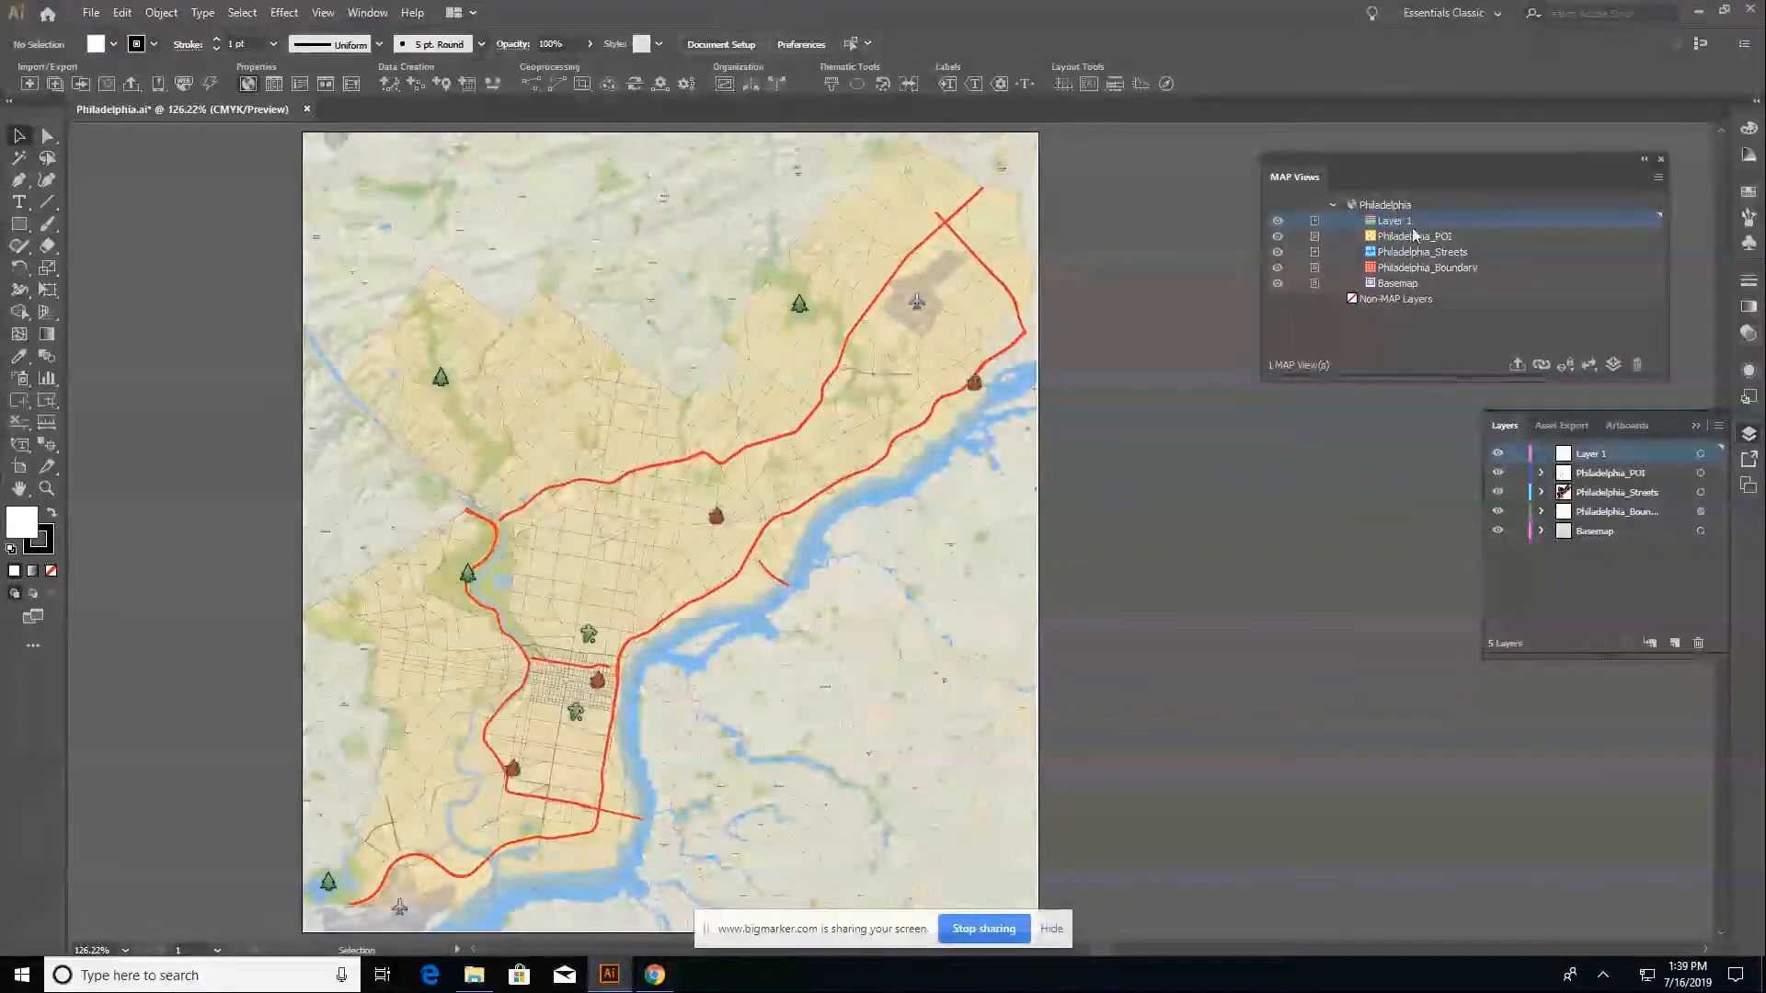
{"action": "left_click_drag", "start_coordinate": [1463, 163], "coordinate": [1270, 152]}
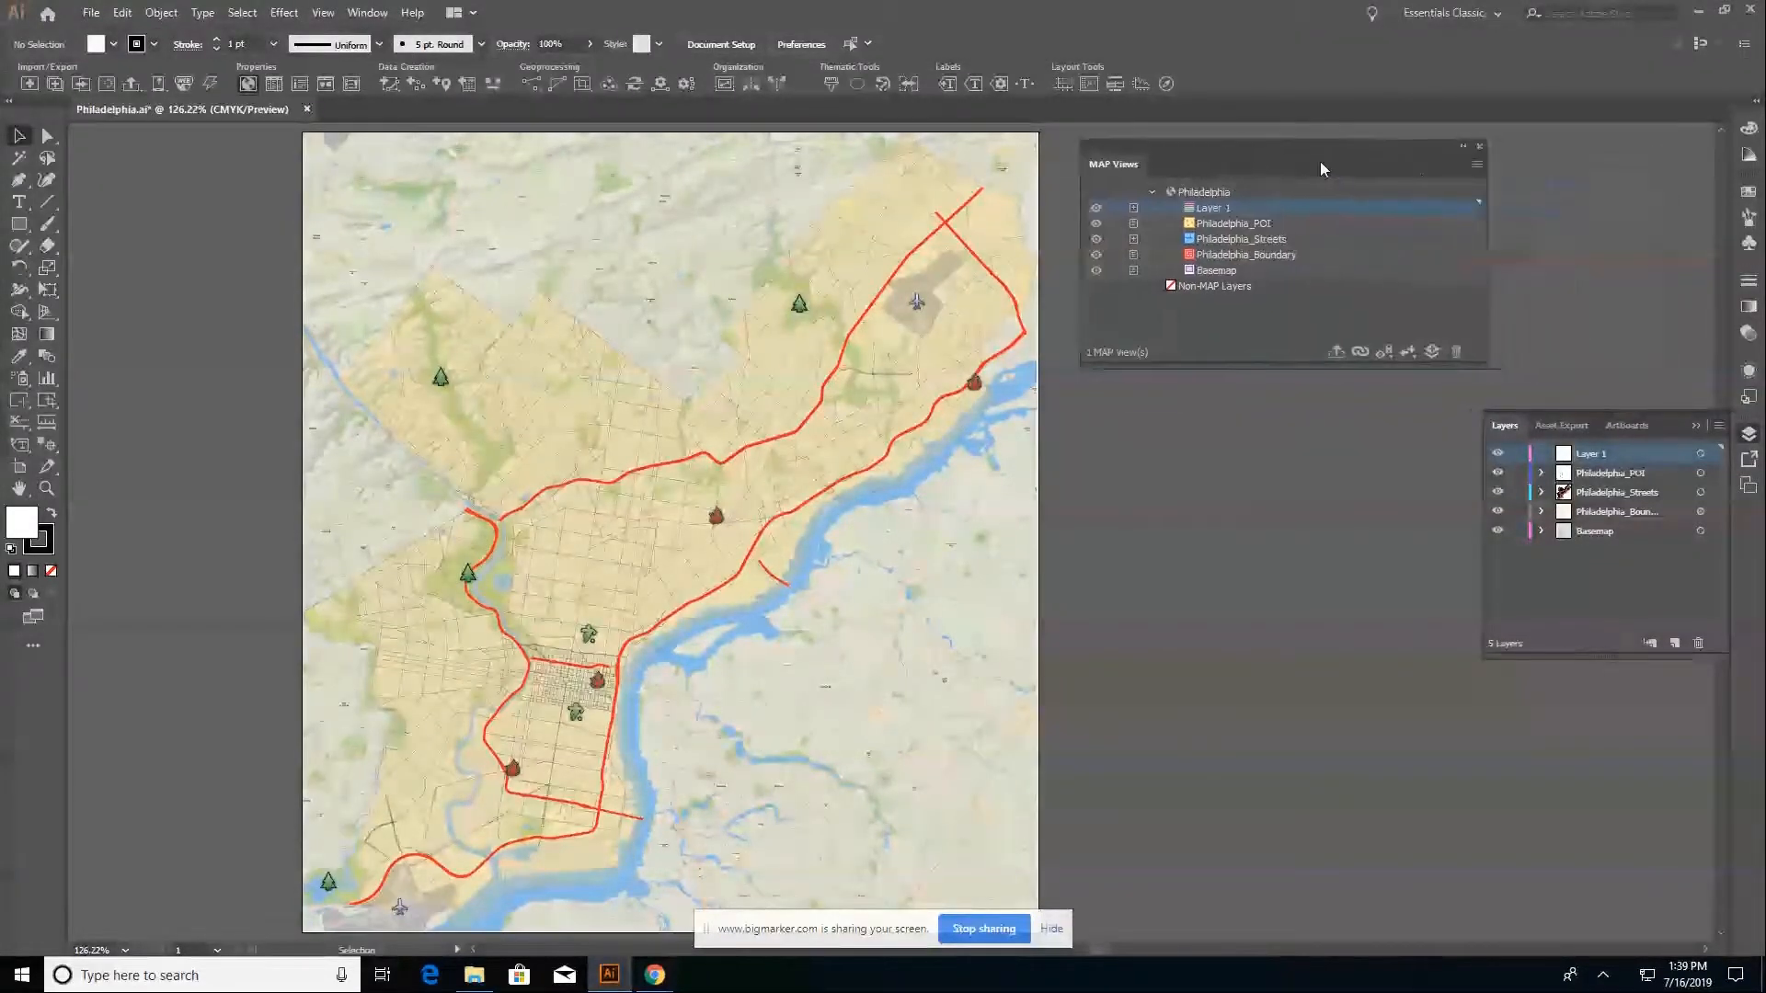
{"action": "left_click", "coordinate": [1749, 244]}
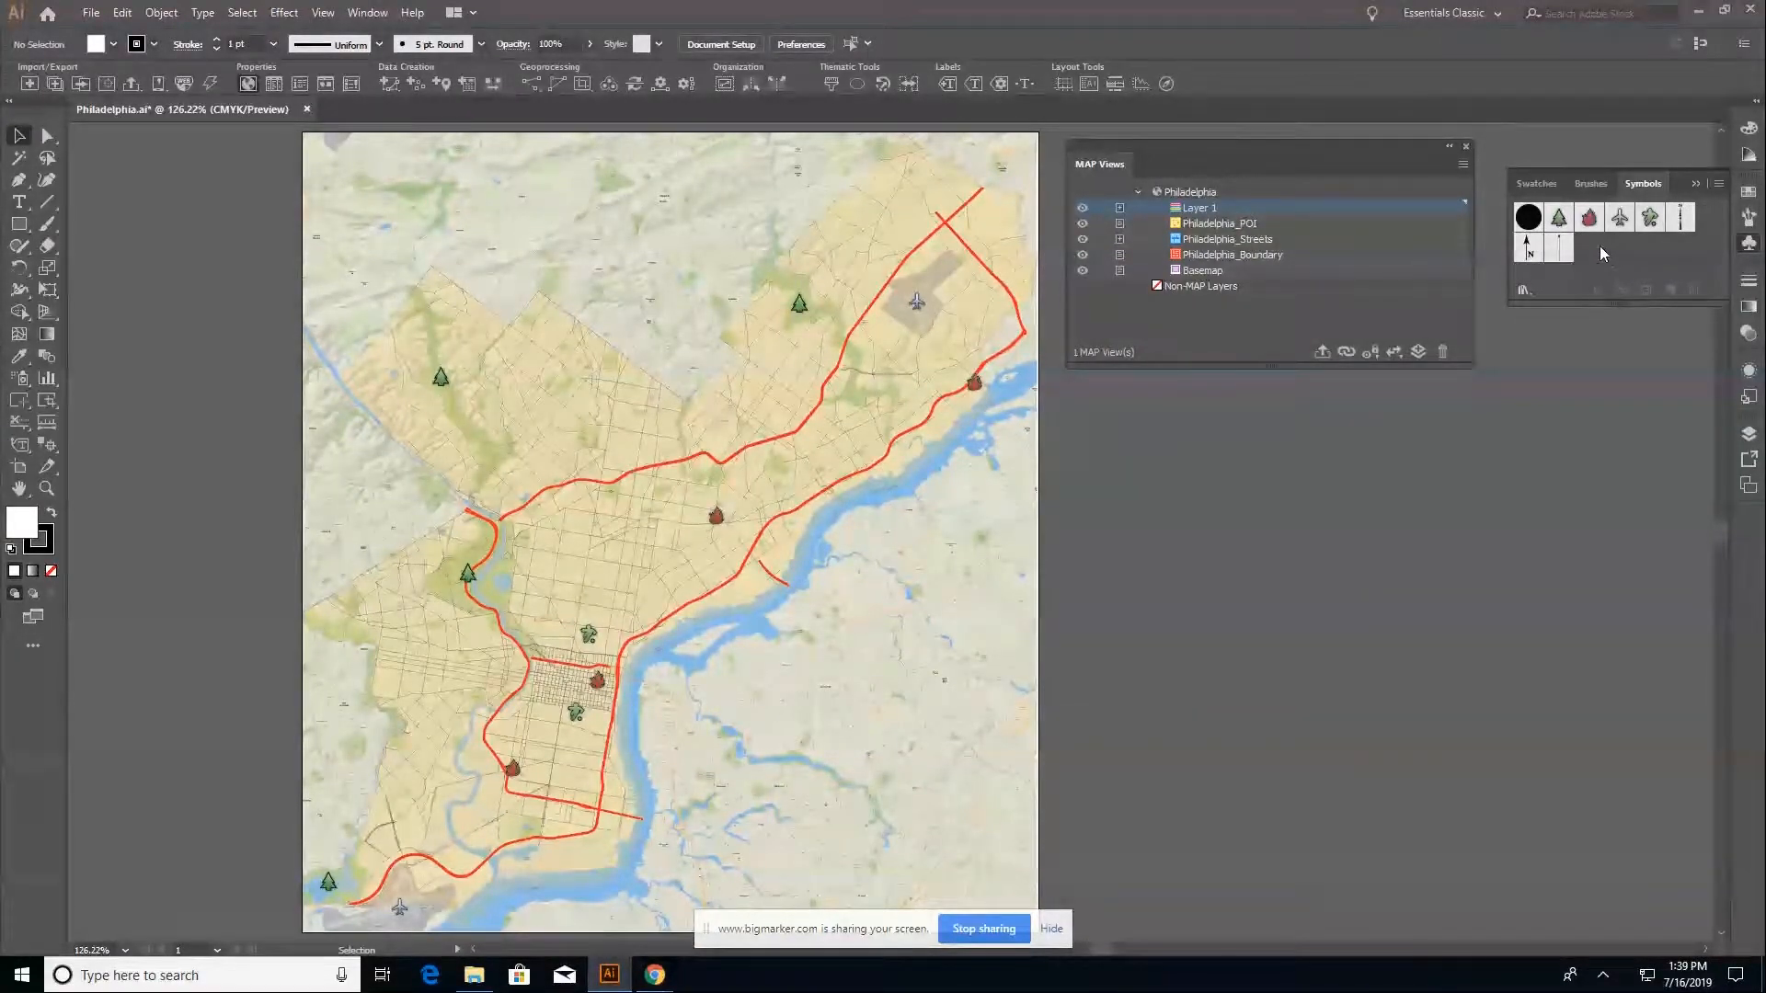
Place the north-arrow symbol east of the river and convert it to a live MAPublisher north arrow
{"action": "left_click", "coordinate": [1534, 248]}
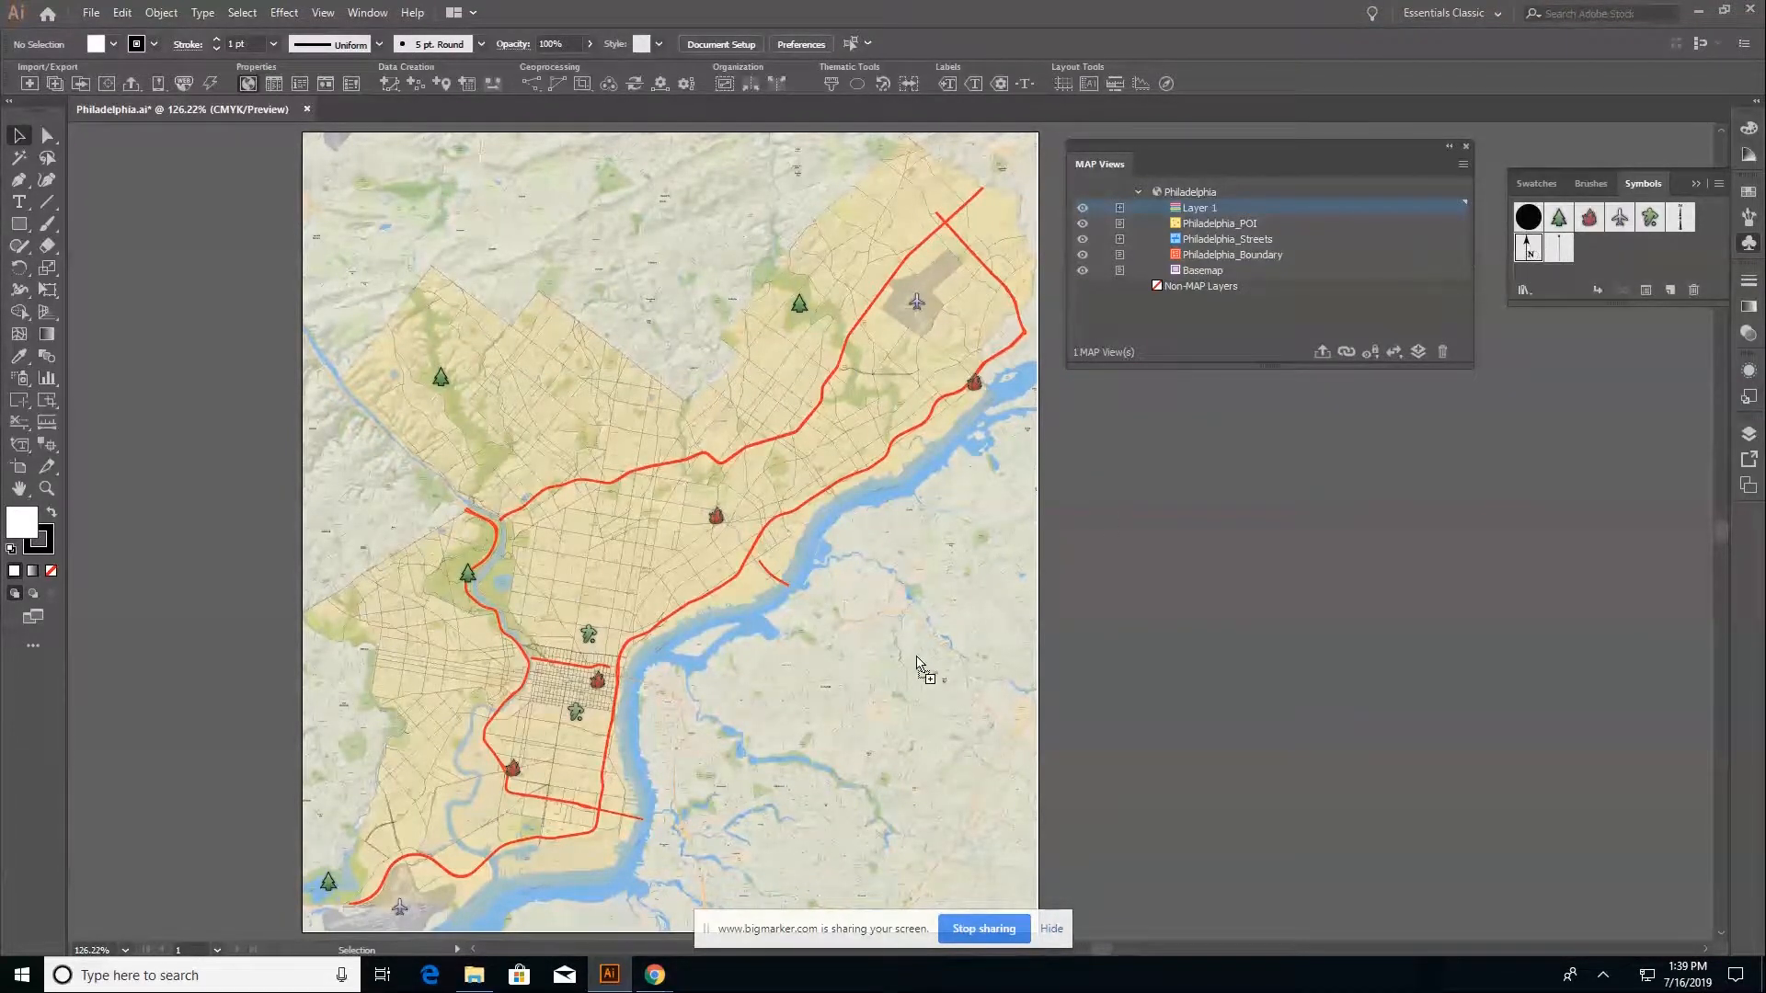
{"action": "left_click_drag", "start_coordinate": [921, 666], "coordinate": [921, 666]}
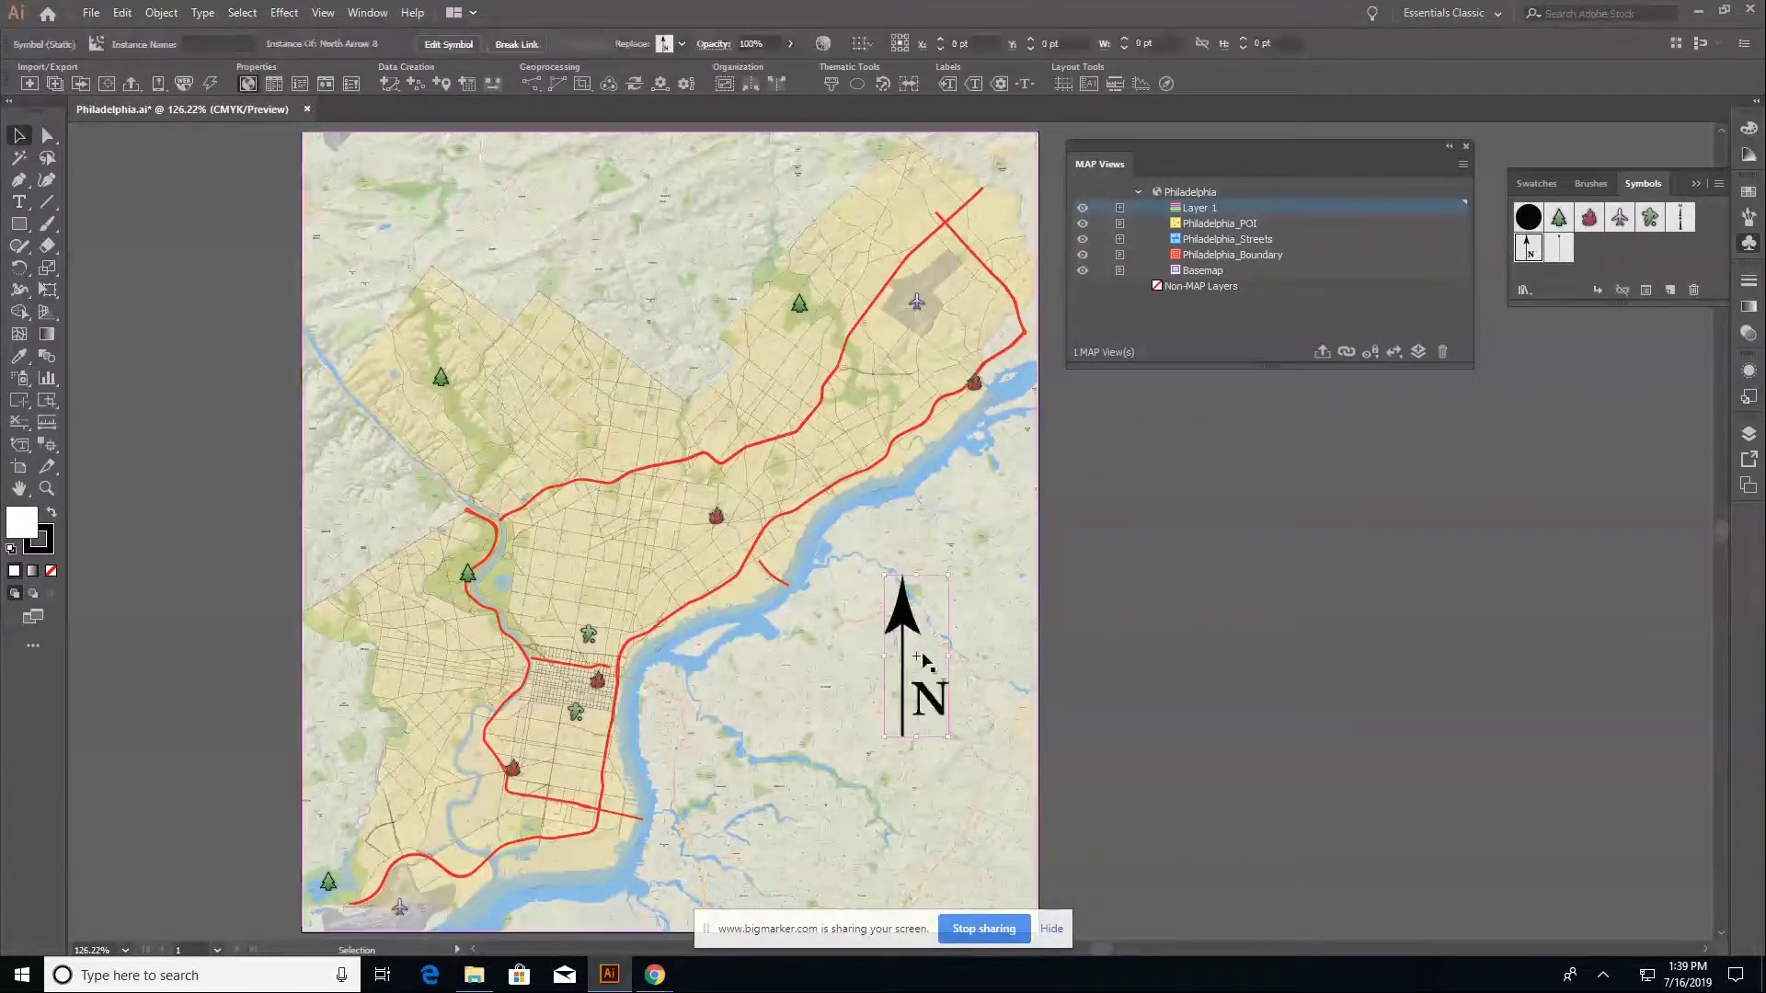
{"action": "left_click", "coordinate": [1166, 84]}
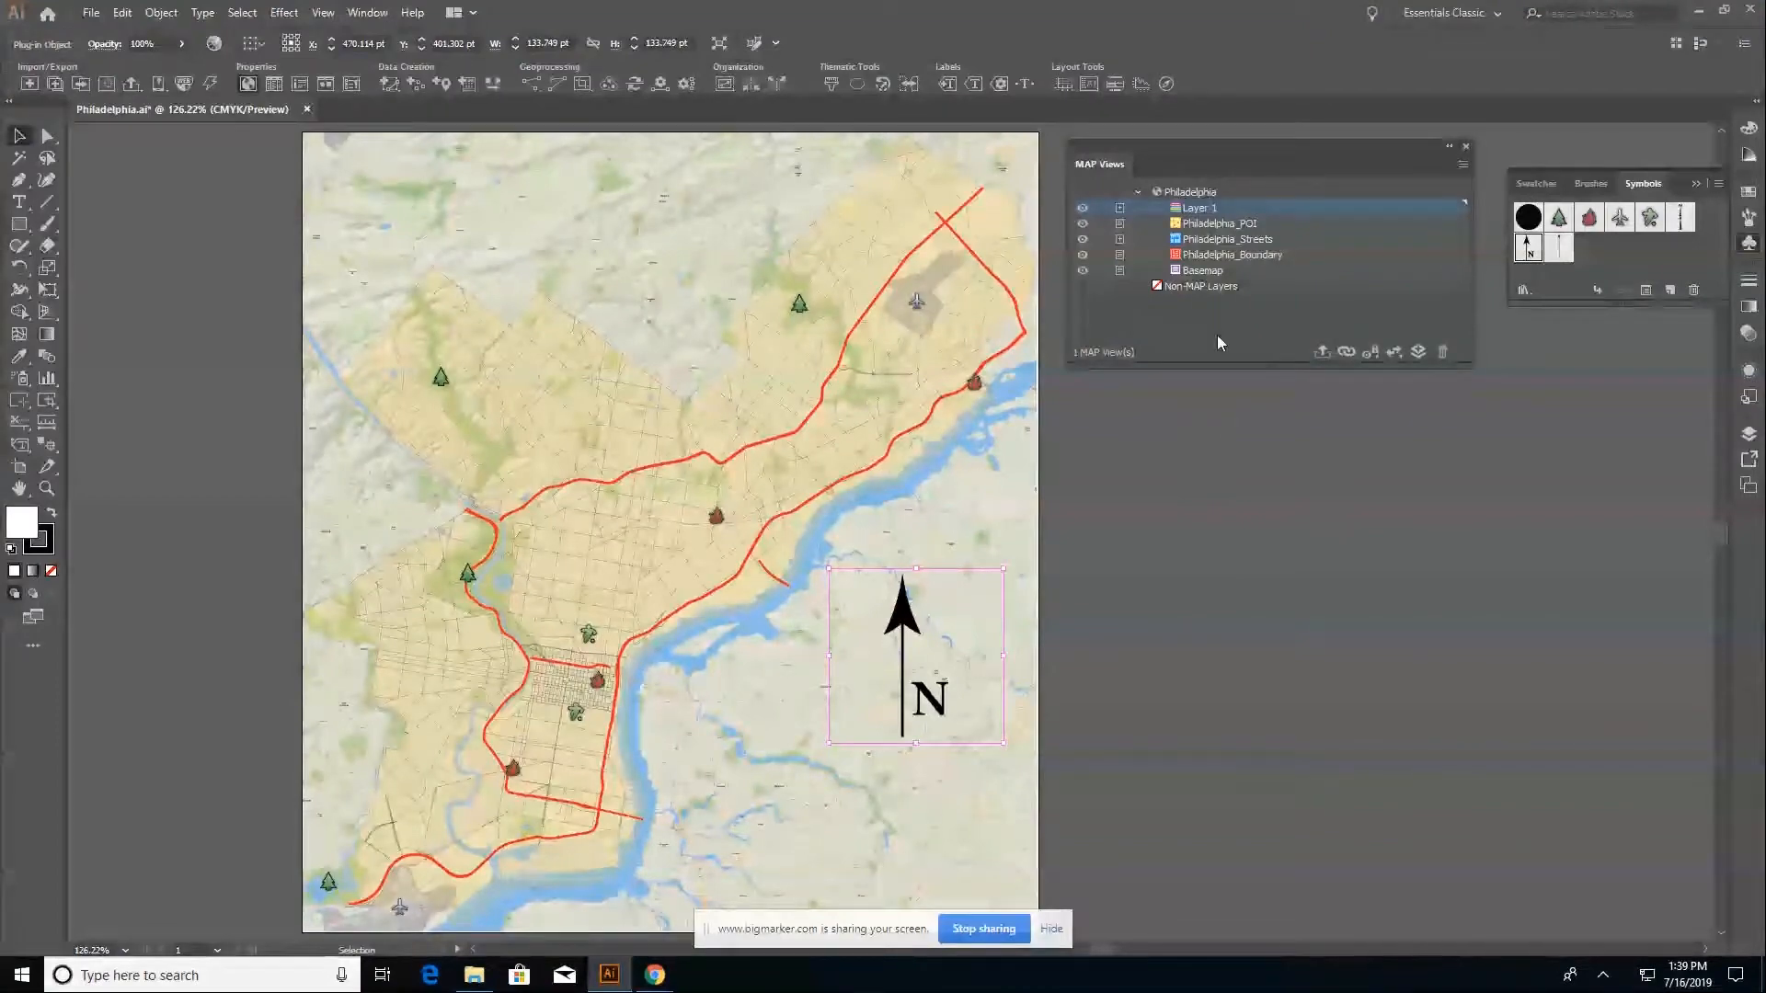
{"action": "left_click", "coordinate": [1198, 519]}
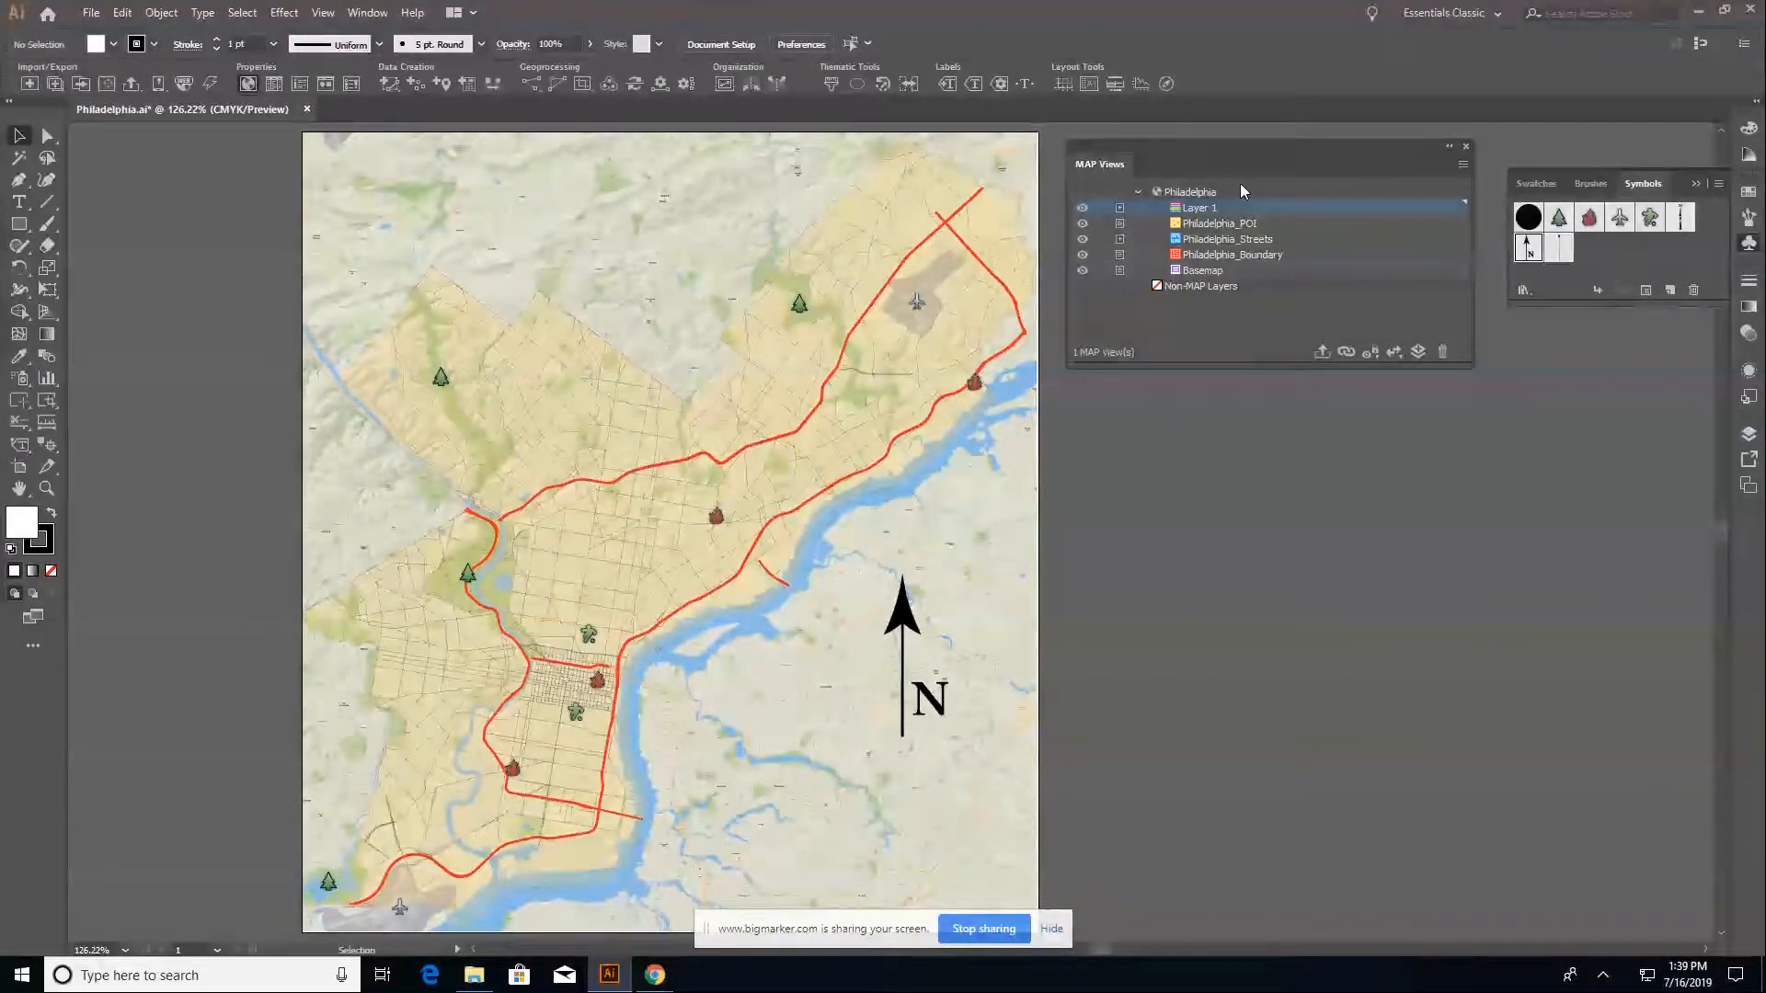
Orient the Philadelphia map view's north arrow to custom coordinate longitude -159.18, latitude 86.27
{"action": "double_click", "coordinate": [1236, 189]}
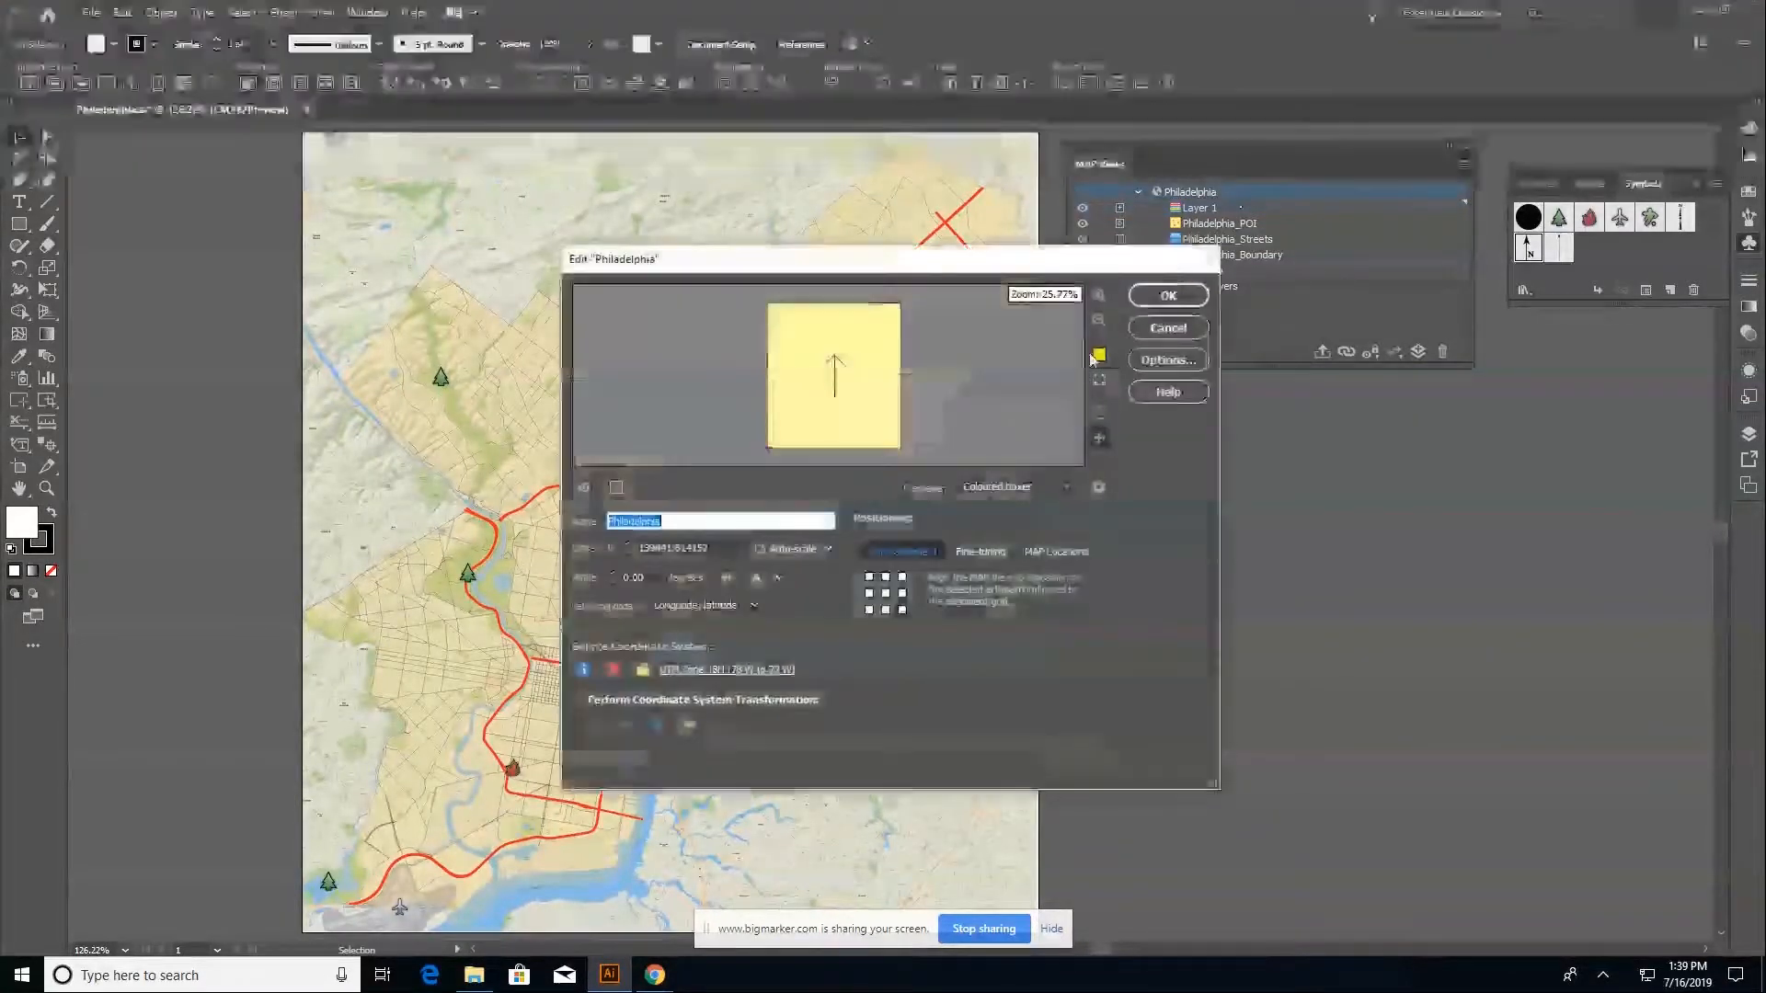
{"action": "left_click", "coordinate": [781, 575]}
{"action": "left_click", "coordinate": [780, 601]}
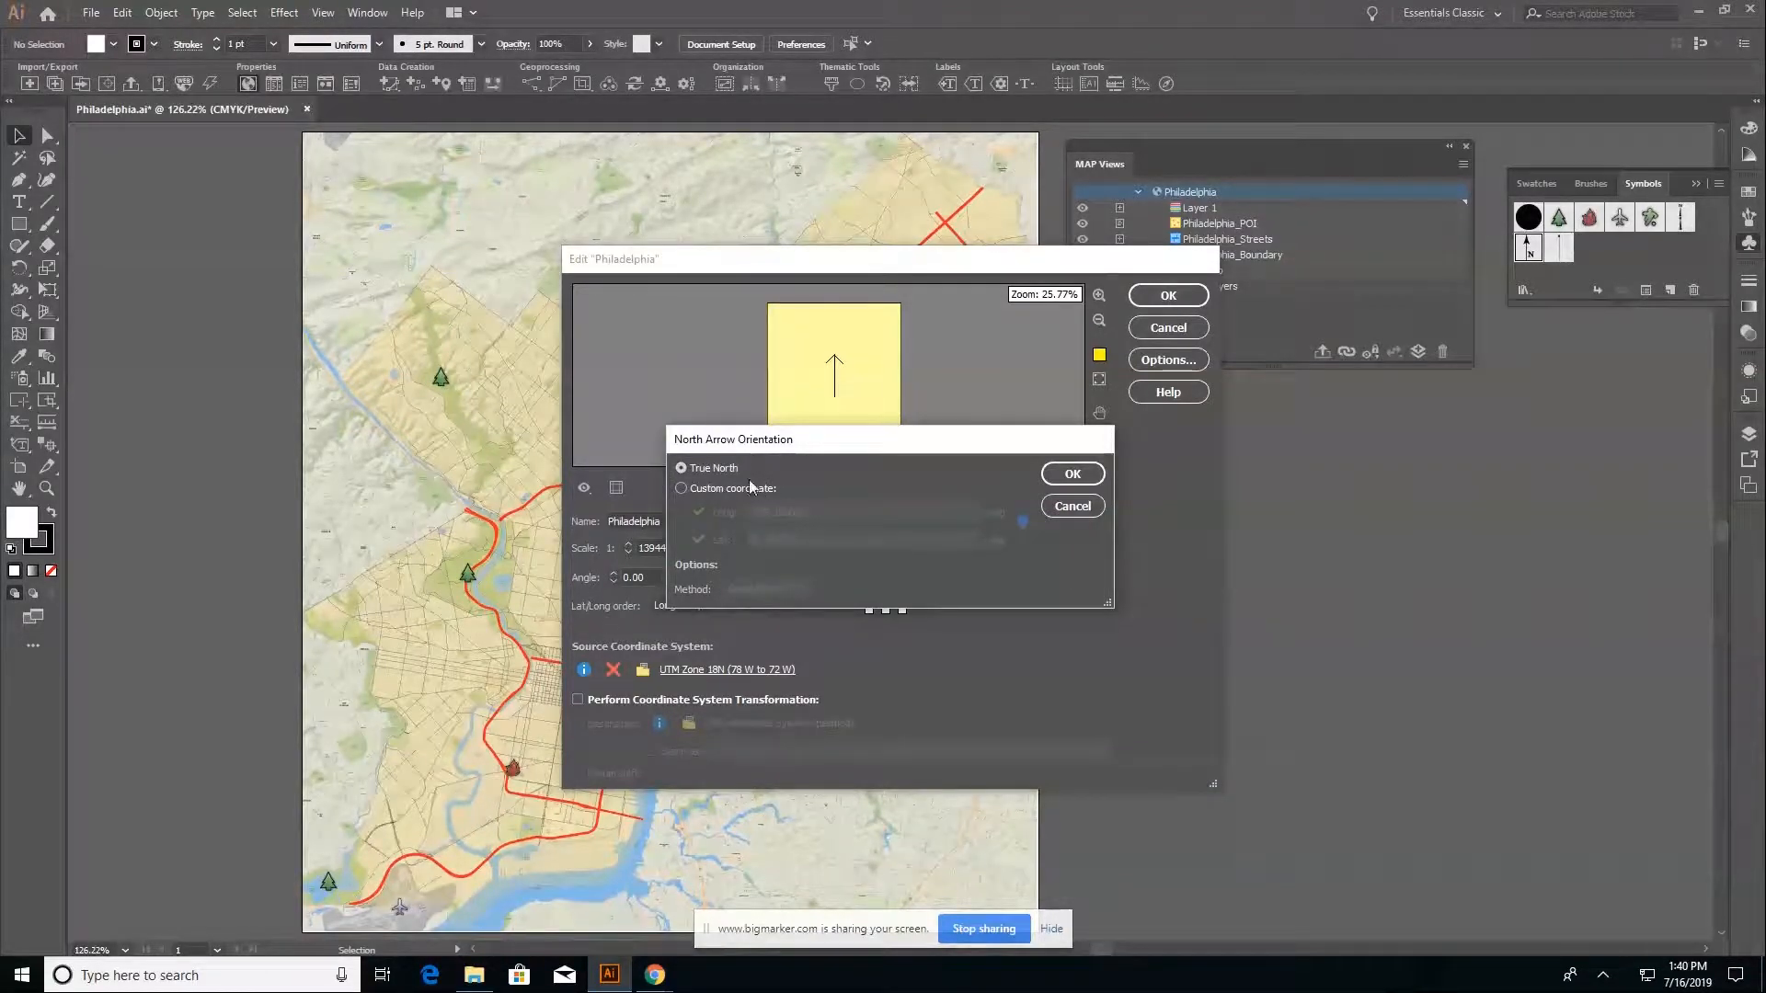
{"action": "left_click_drag", "start_coordinate": [948, 439], "coordinate": [928, 277]}
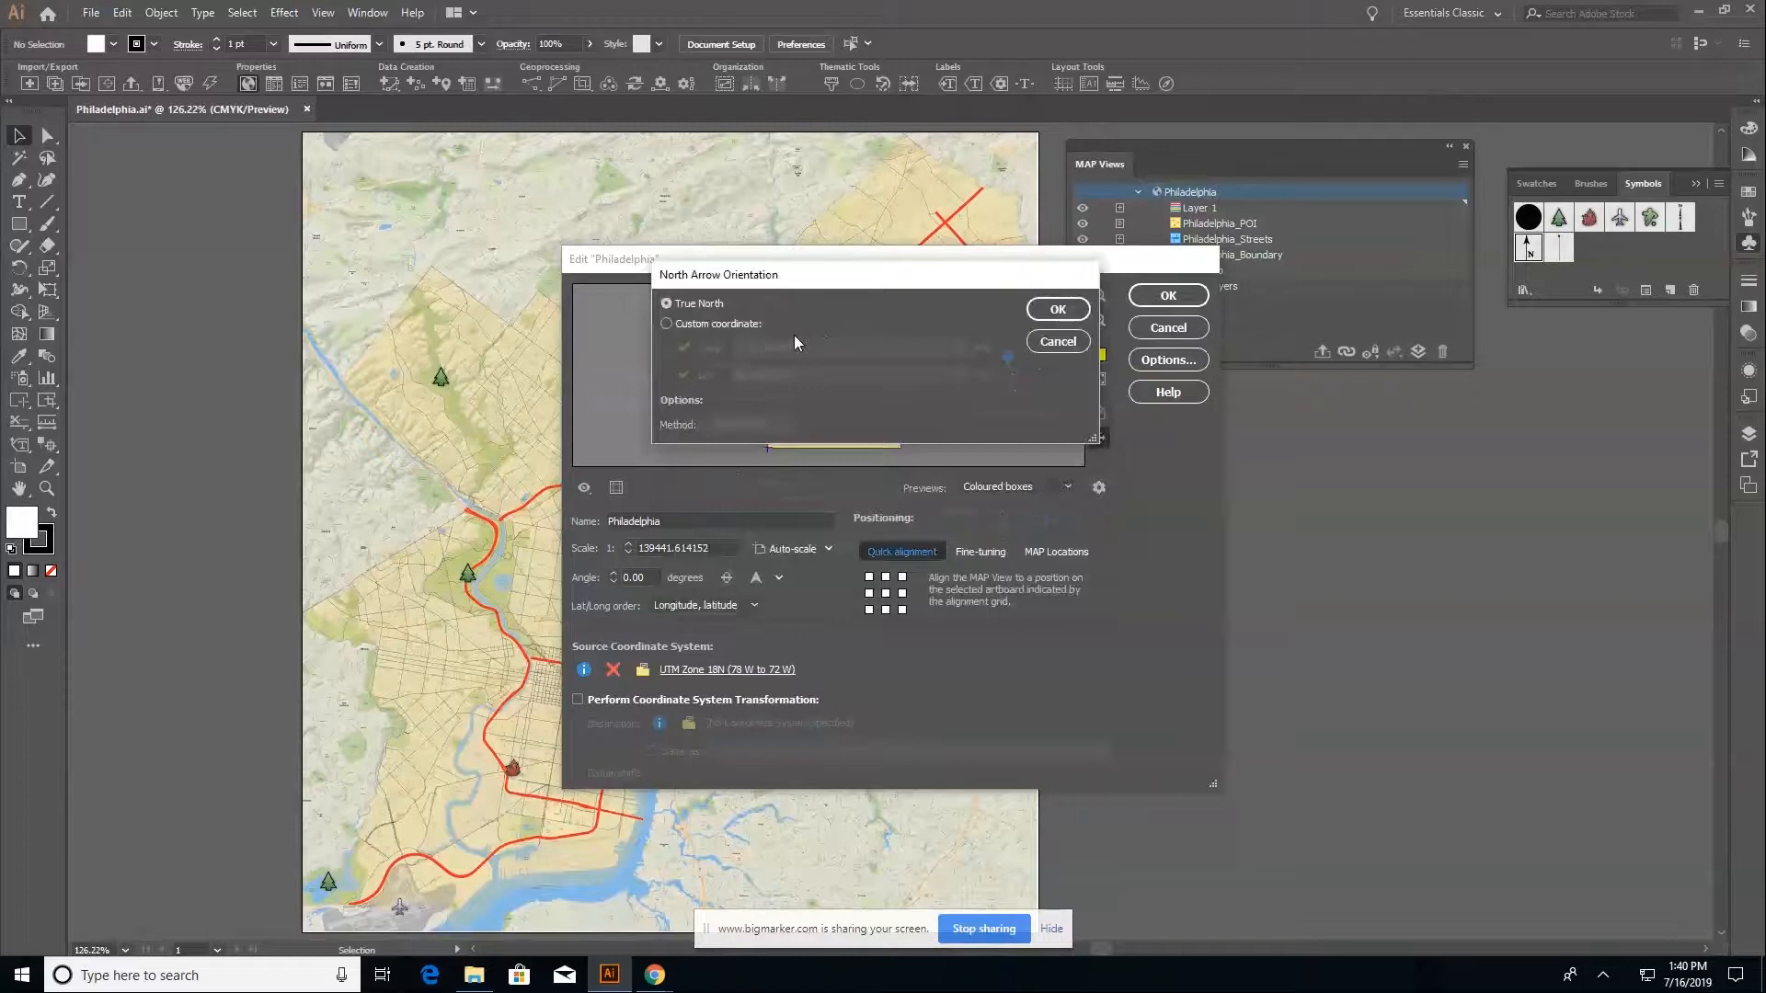
{"action": "left_click", "coordinate": [741, 320]}
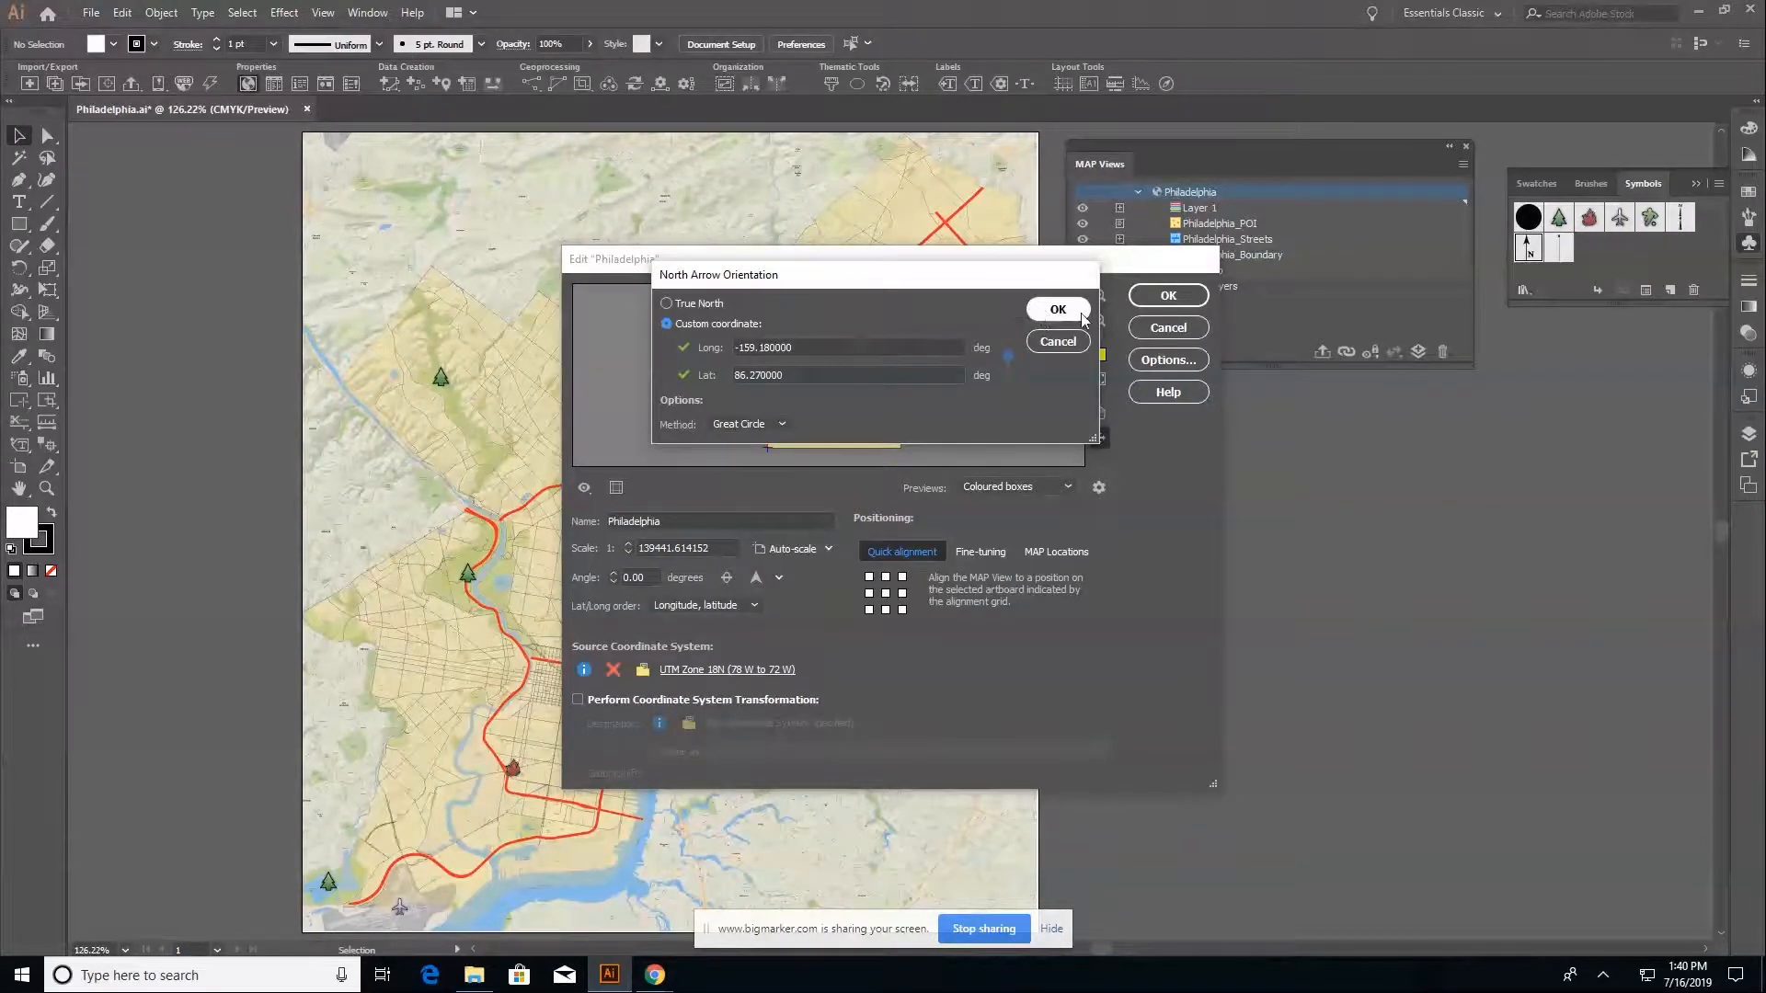
{"action": "left_click", "coordinate": [1059, 309]}
{"action": "left_click", "coordinate": [1168, 294]}
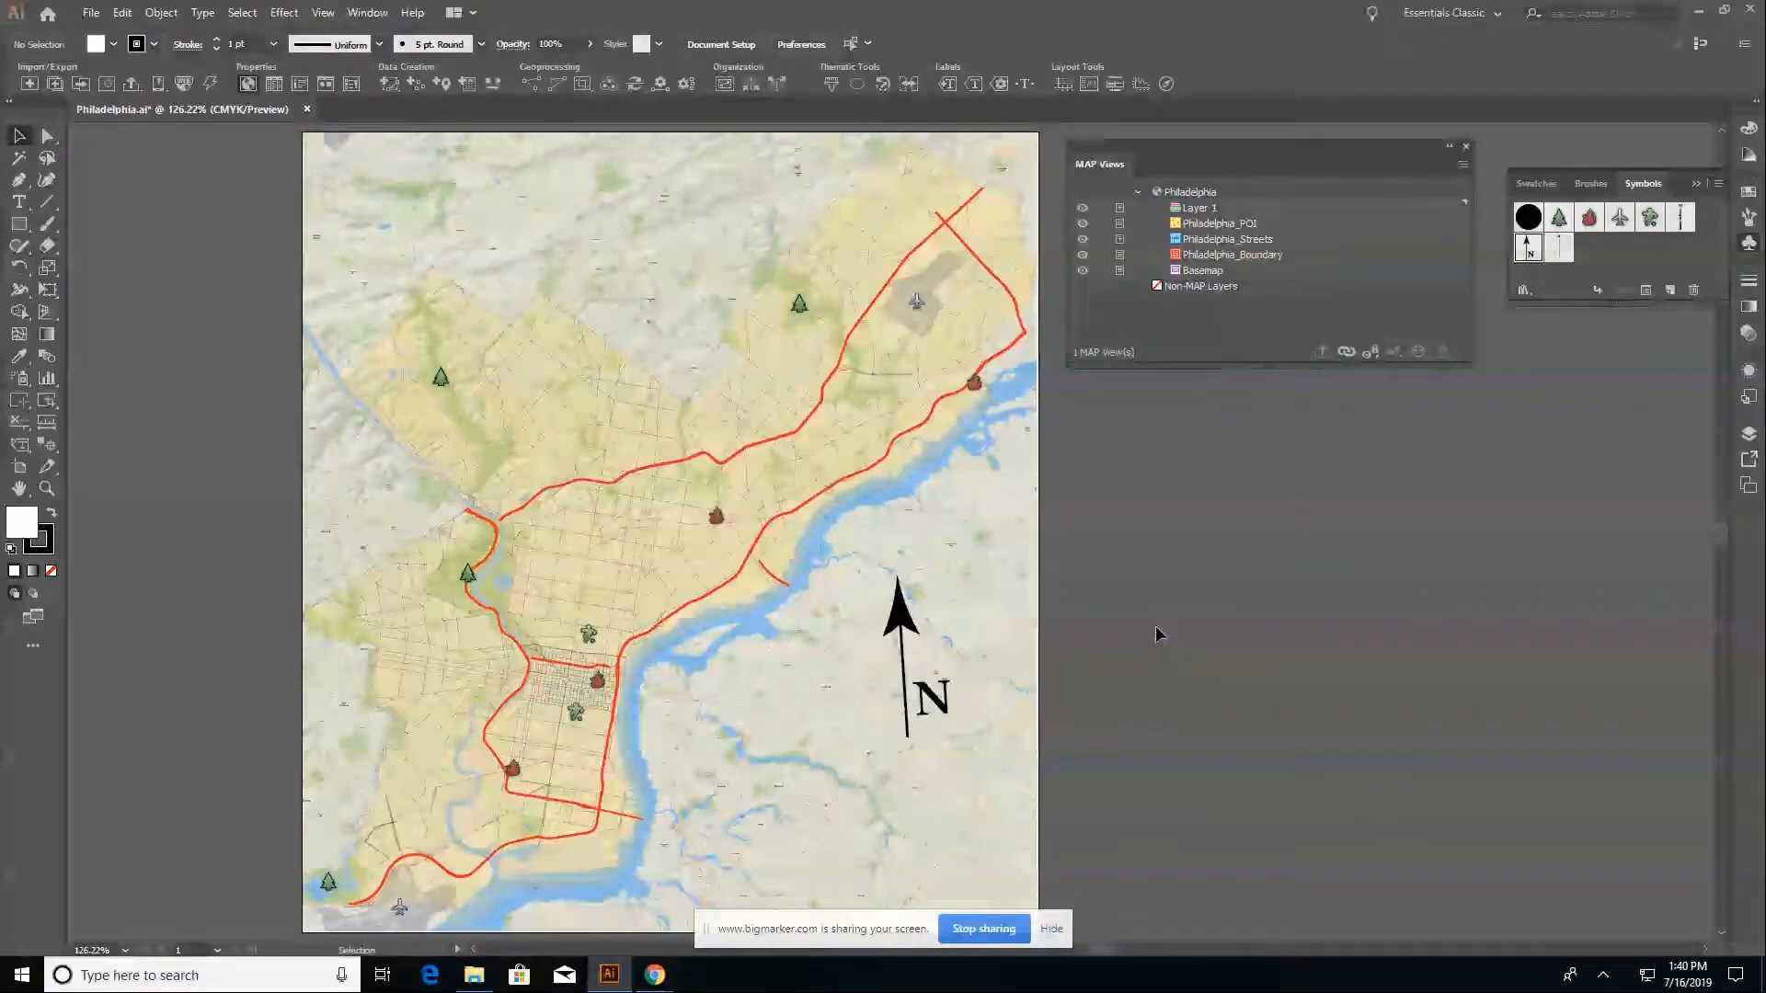
Undo the map view change, then undo back to the live north arrow and deselect it
{"action": "left_click", "coordinate": [123, 13]}
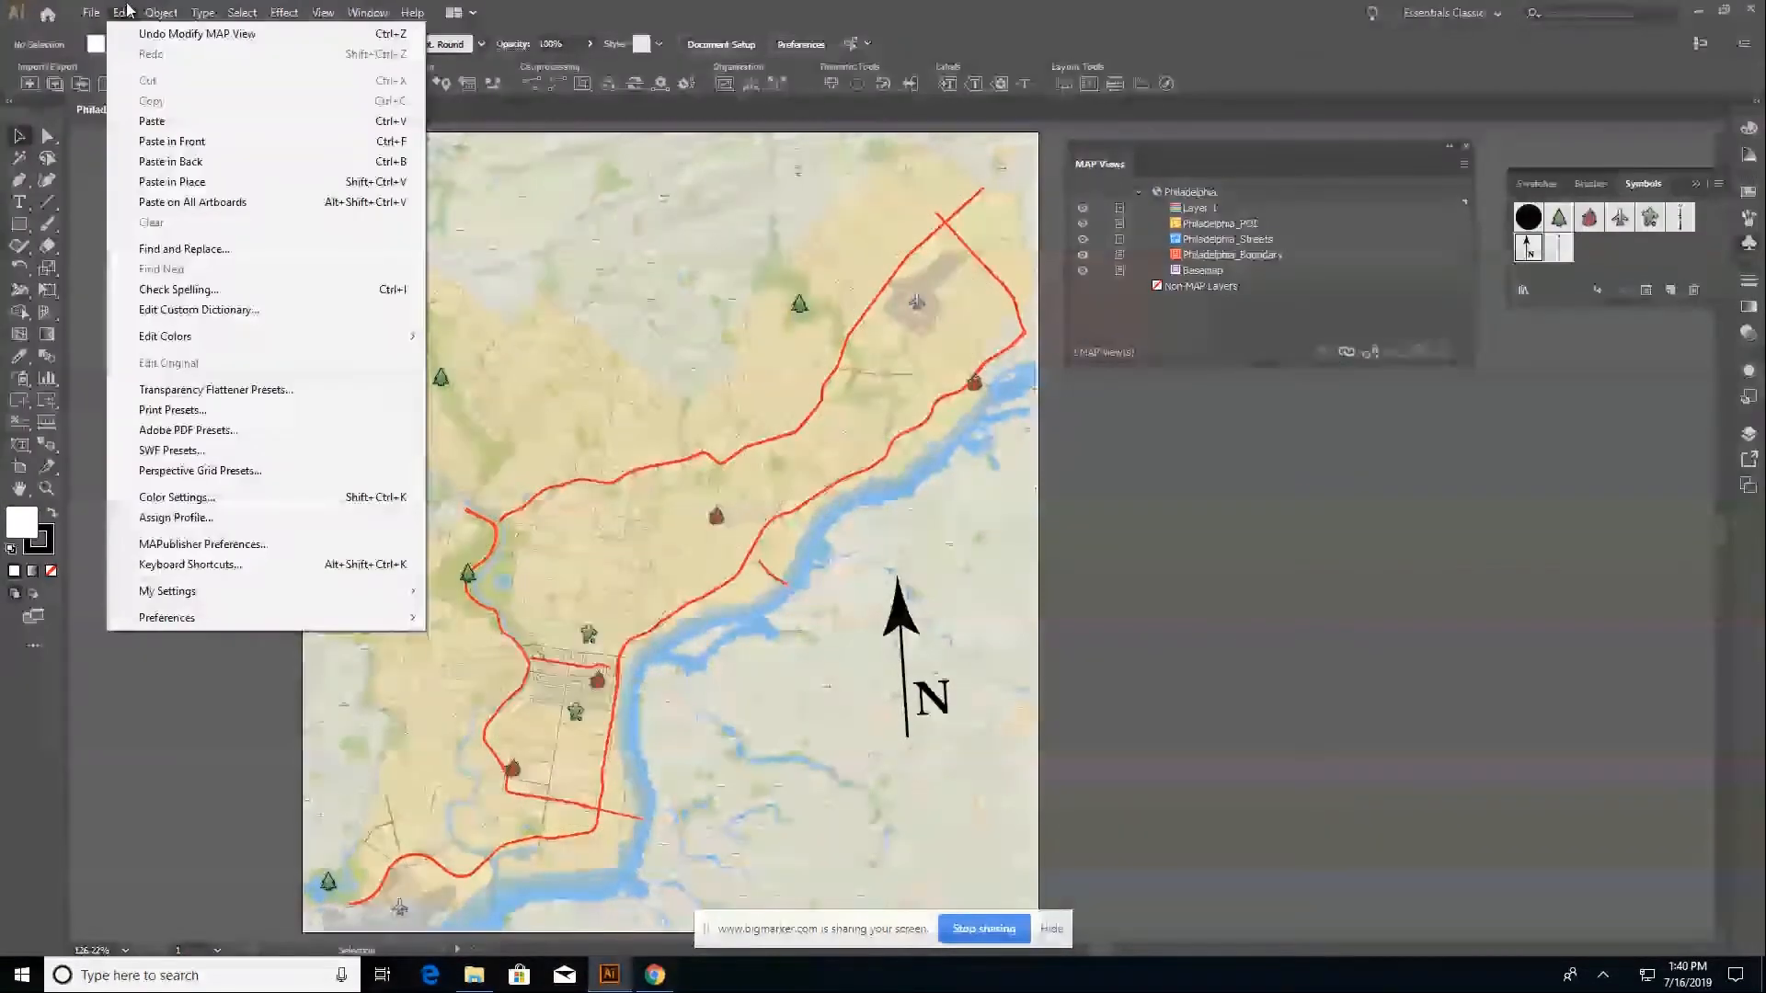
{"action": "left_click", "coordinate": [197, 33]}
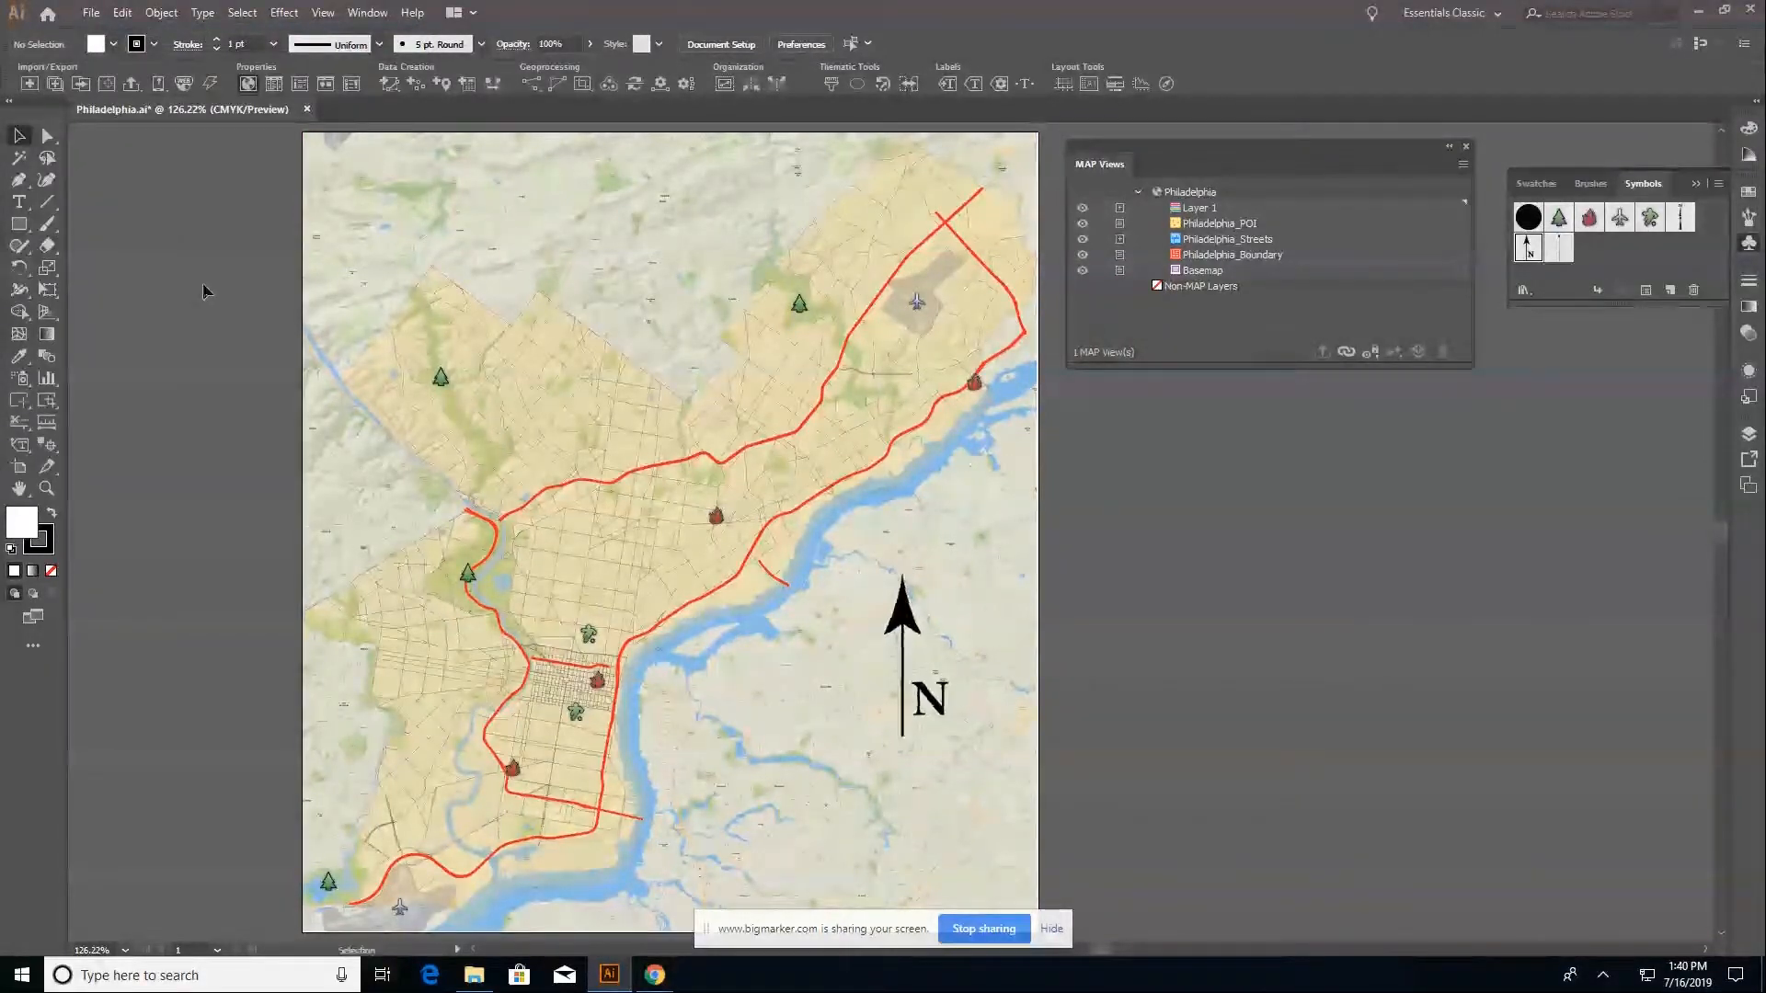
{"action": "key", "text": "ctrl+z"}
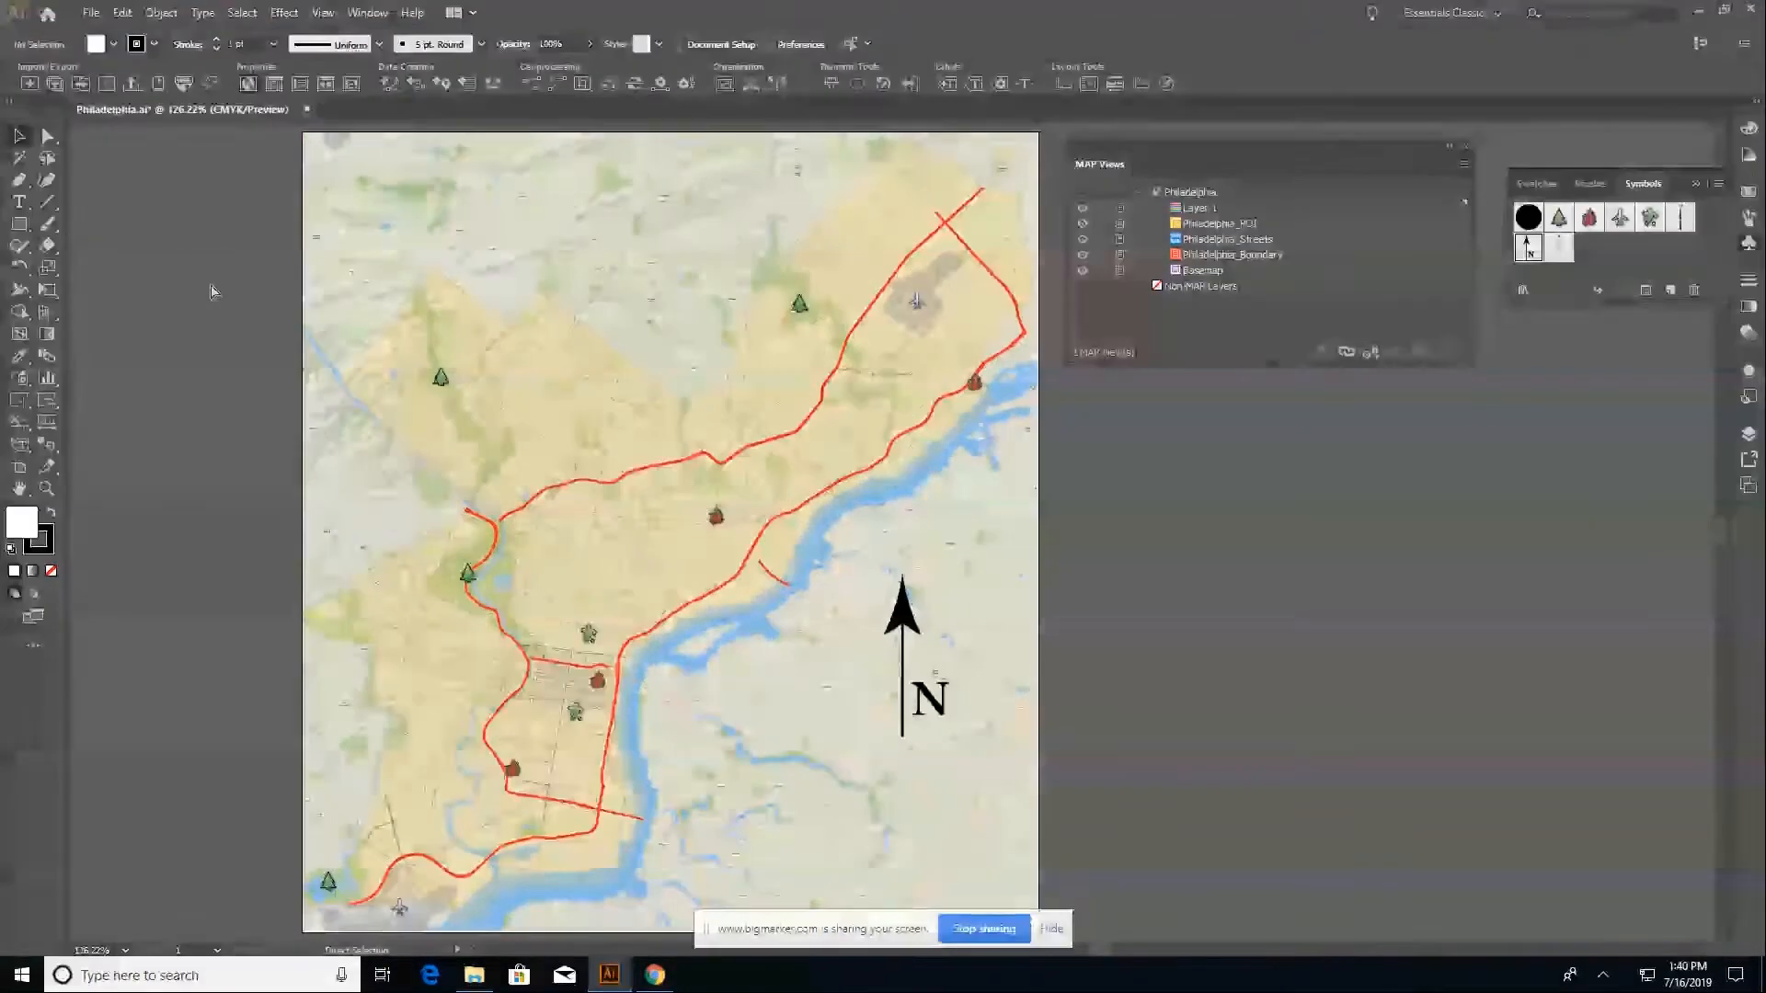
{"action": "key", "text": "ctrl+z"}
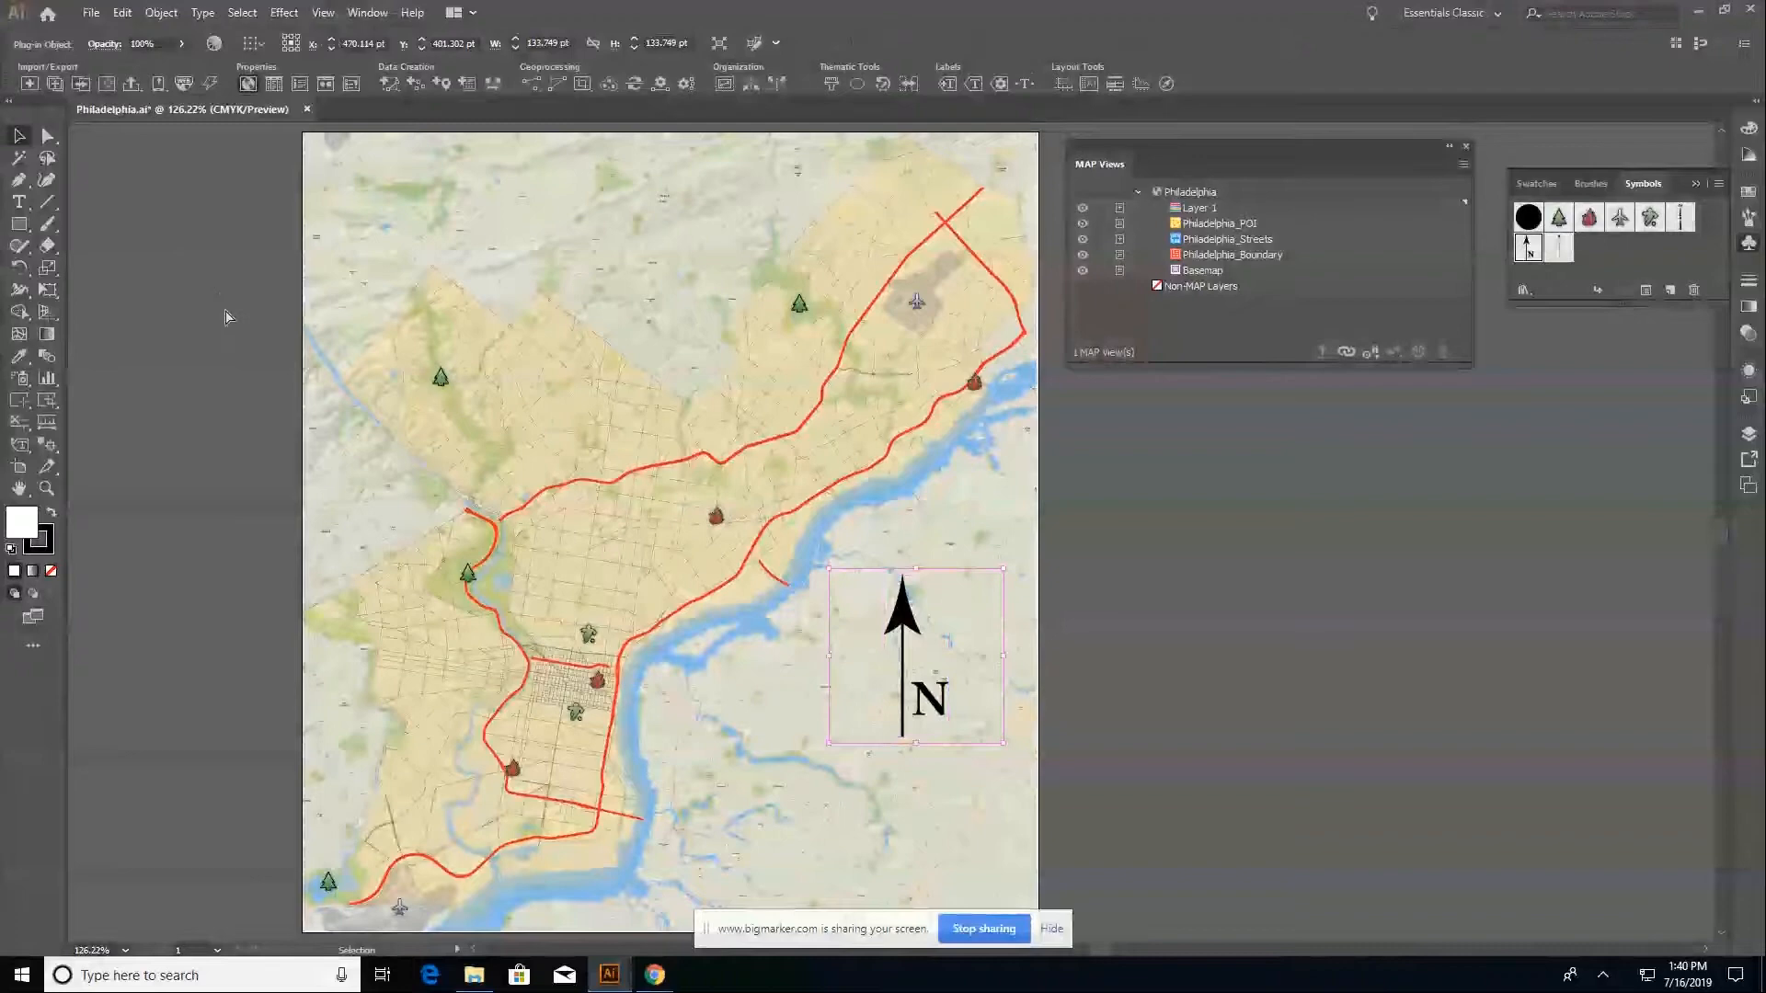
{"action": "left_click", "coordinate": [227, 320]}
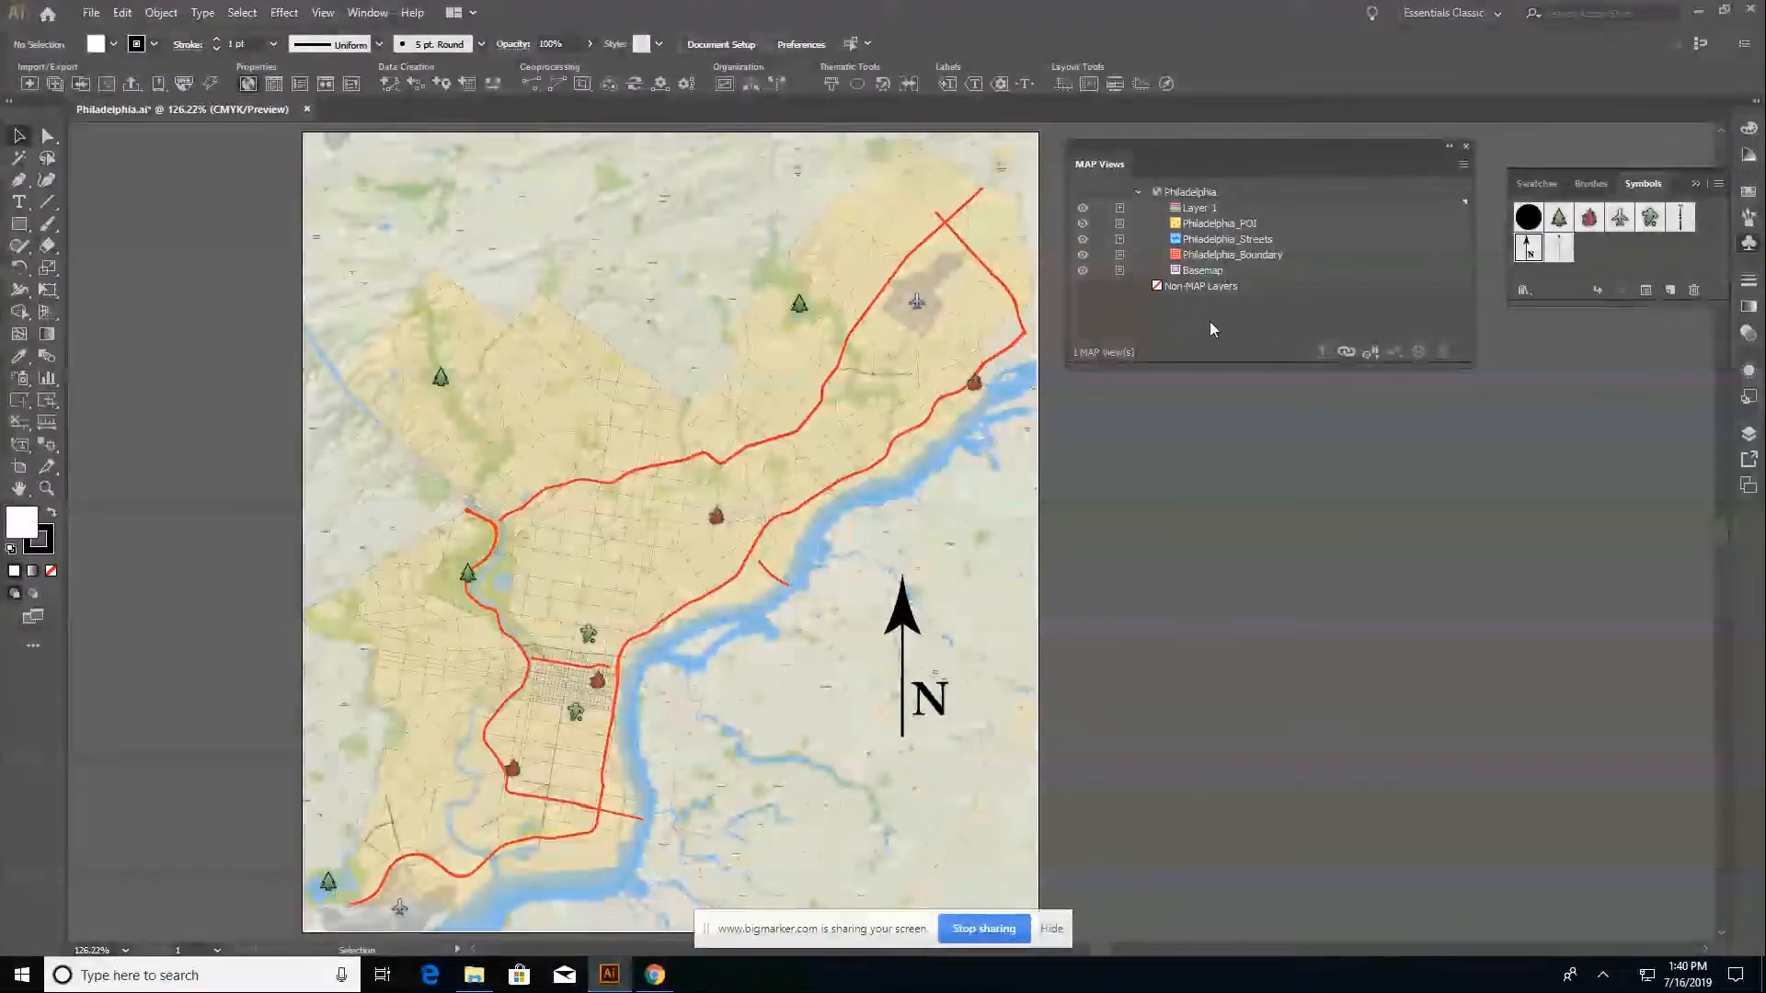
Select the north arrow and bring up the Edit menu holding MAPublisher Preferences
{"action": "left_click", "coordinate": [878, 712]}
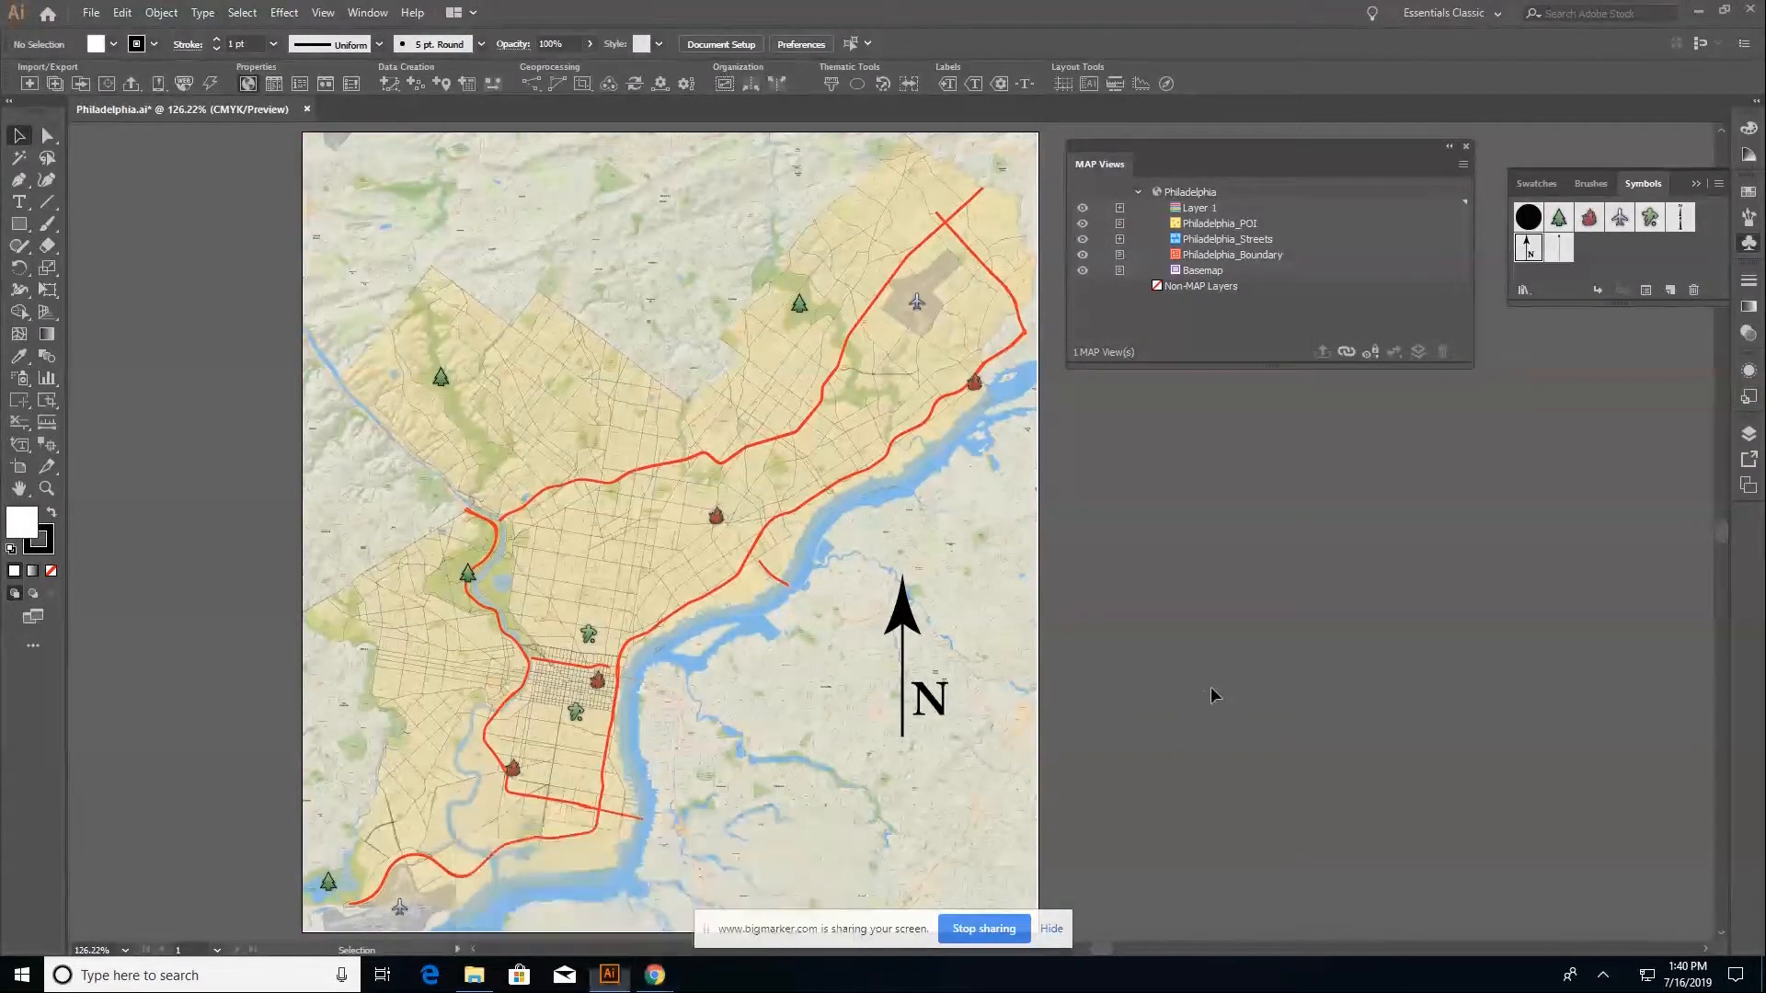
{"action": "left_click", "coordinate": [123, 12]}
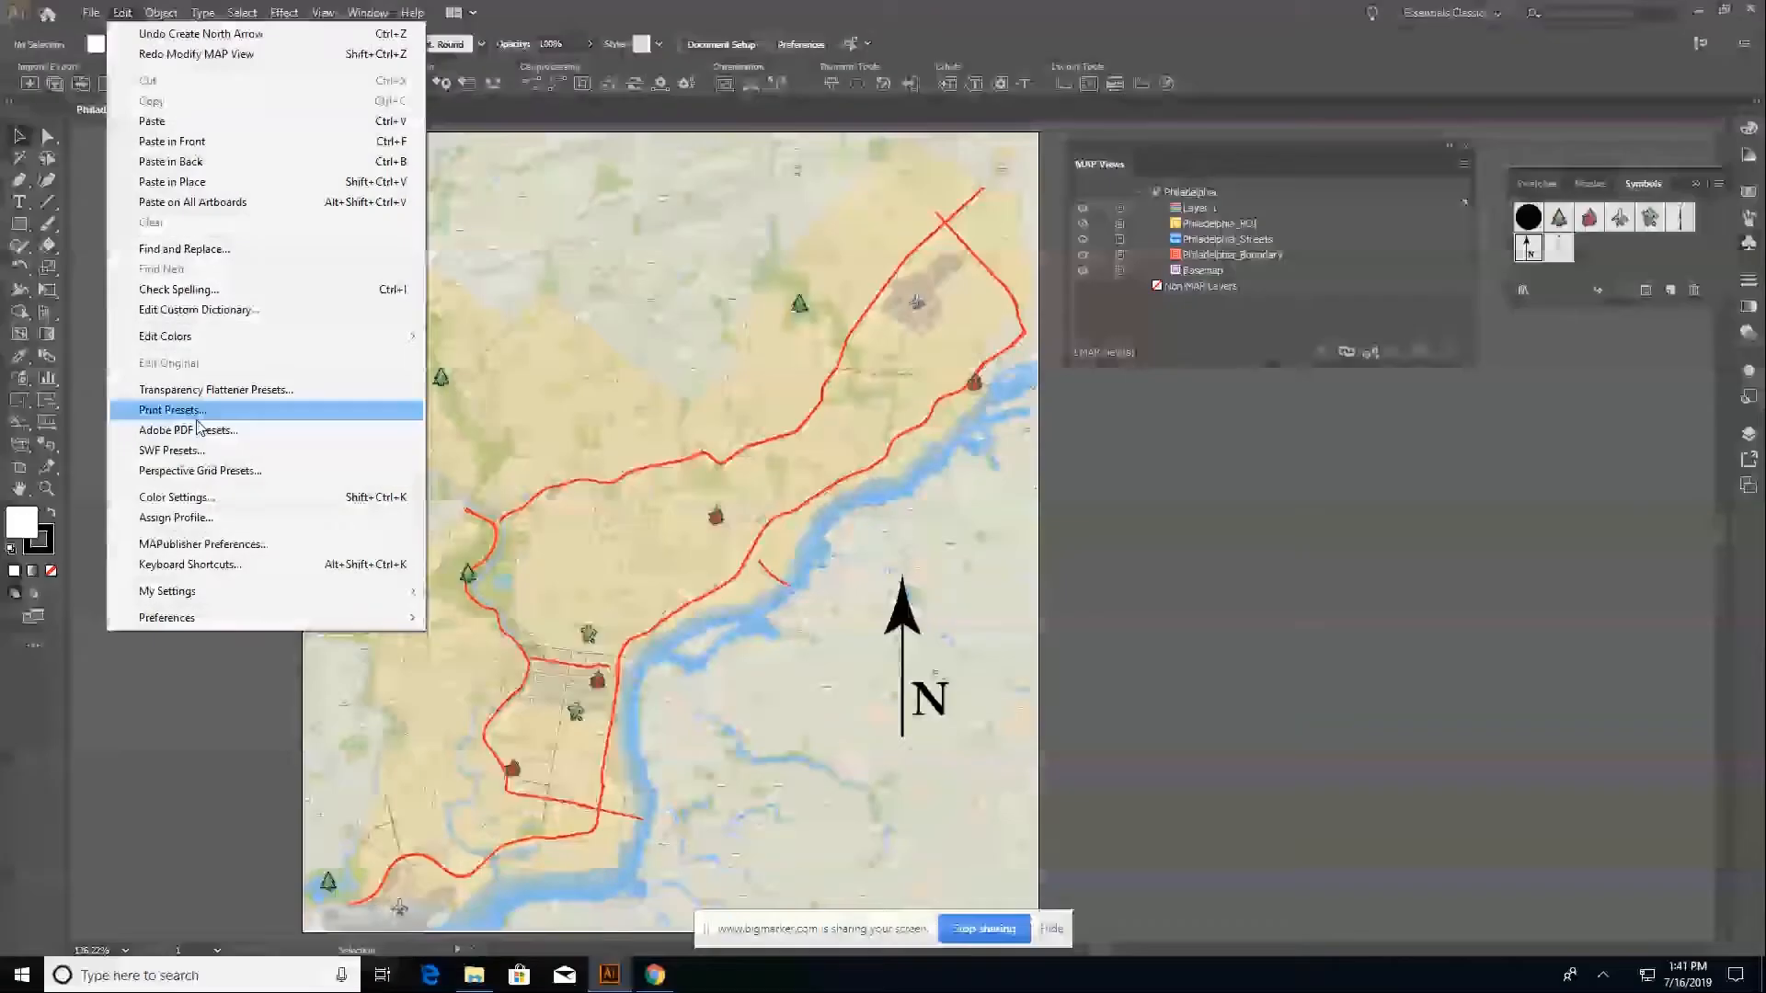
Show the MAP Attributes preferences, with compound path sub-component replication off
{"action": "left_click", "coordinate": [216, 544]}
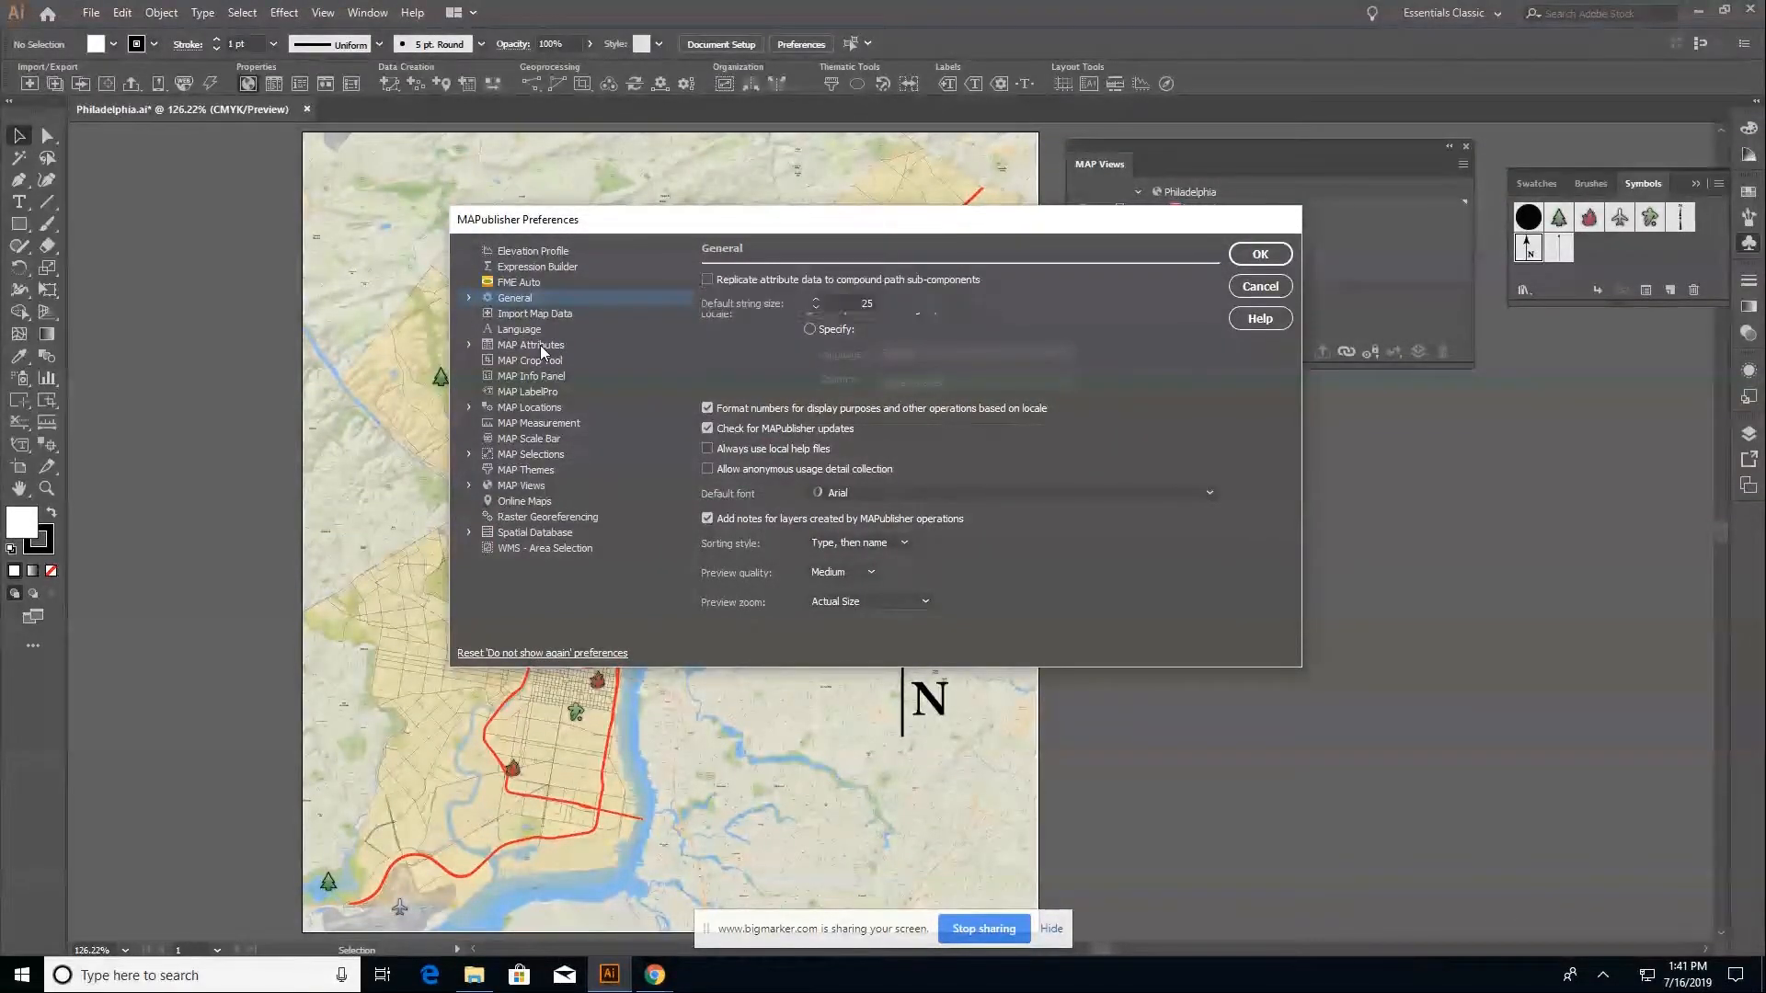
{"action": "left_click", "coordinate": [530, 346]}
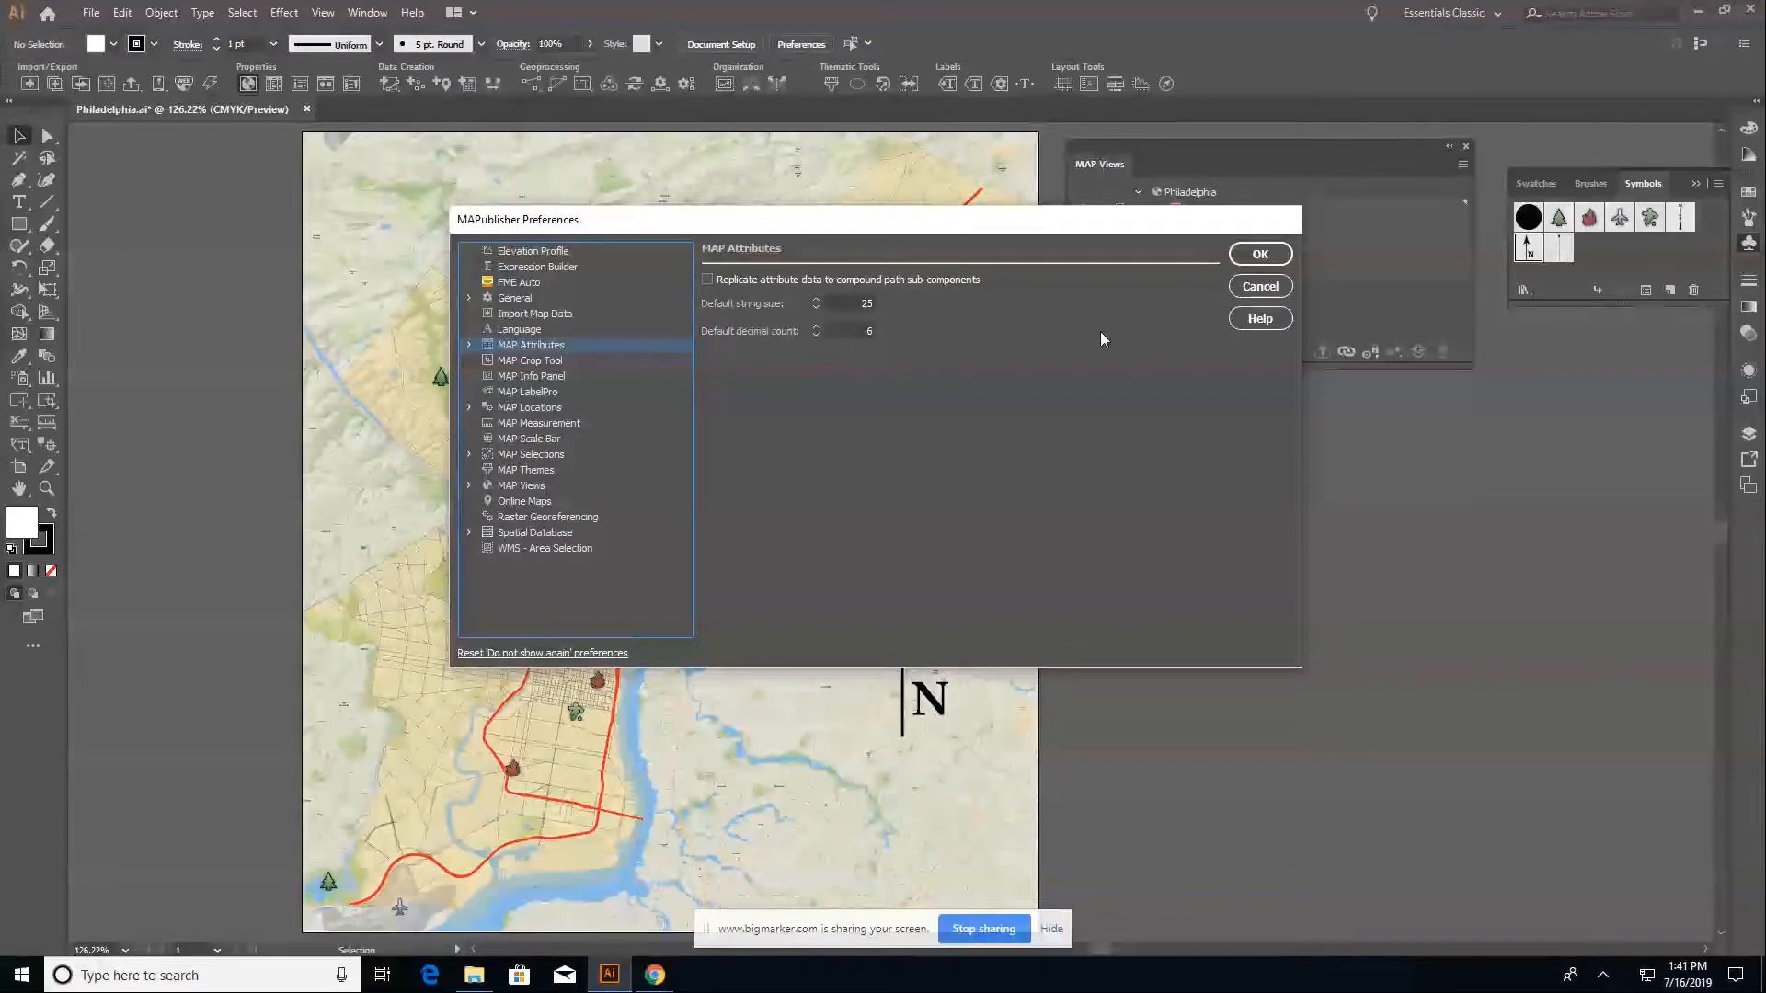
Cancel the preferences and select all Philadelphia_Boundary layer artwork from the Layers panel
{"action": "left_click", "coordinate": [1260, 286]}
{"action": "left_click", "coordinate": [1749, 454]}
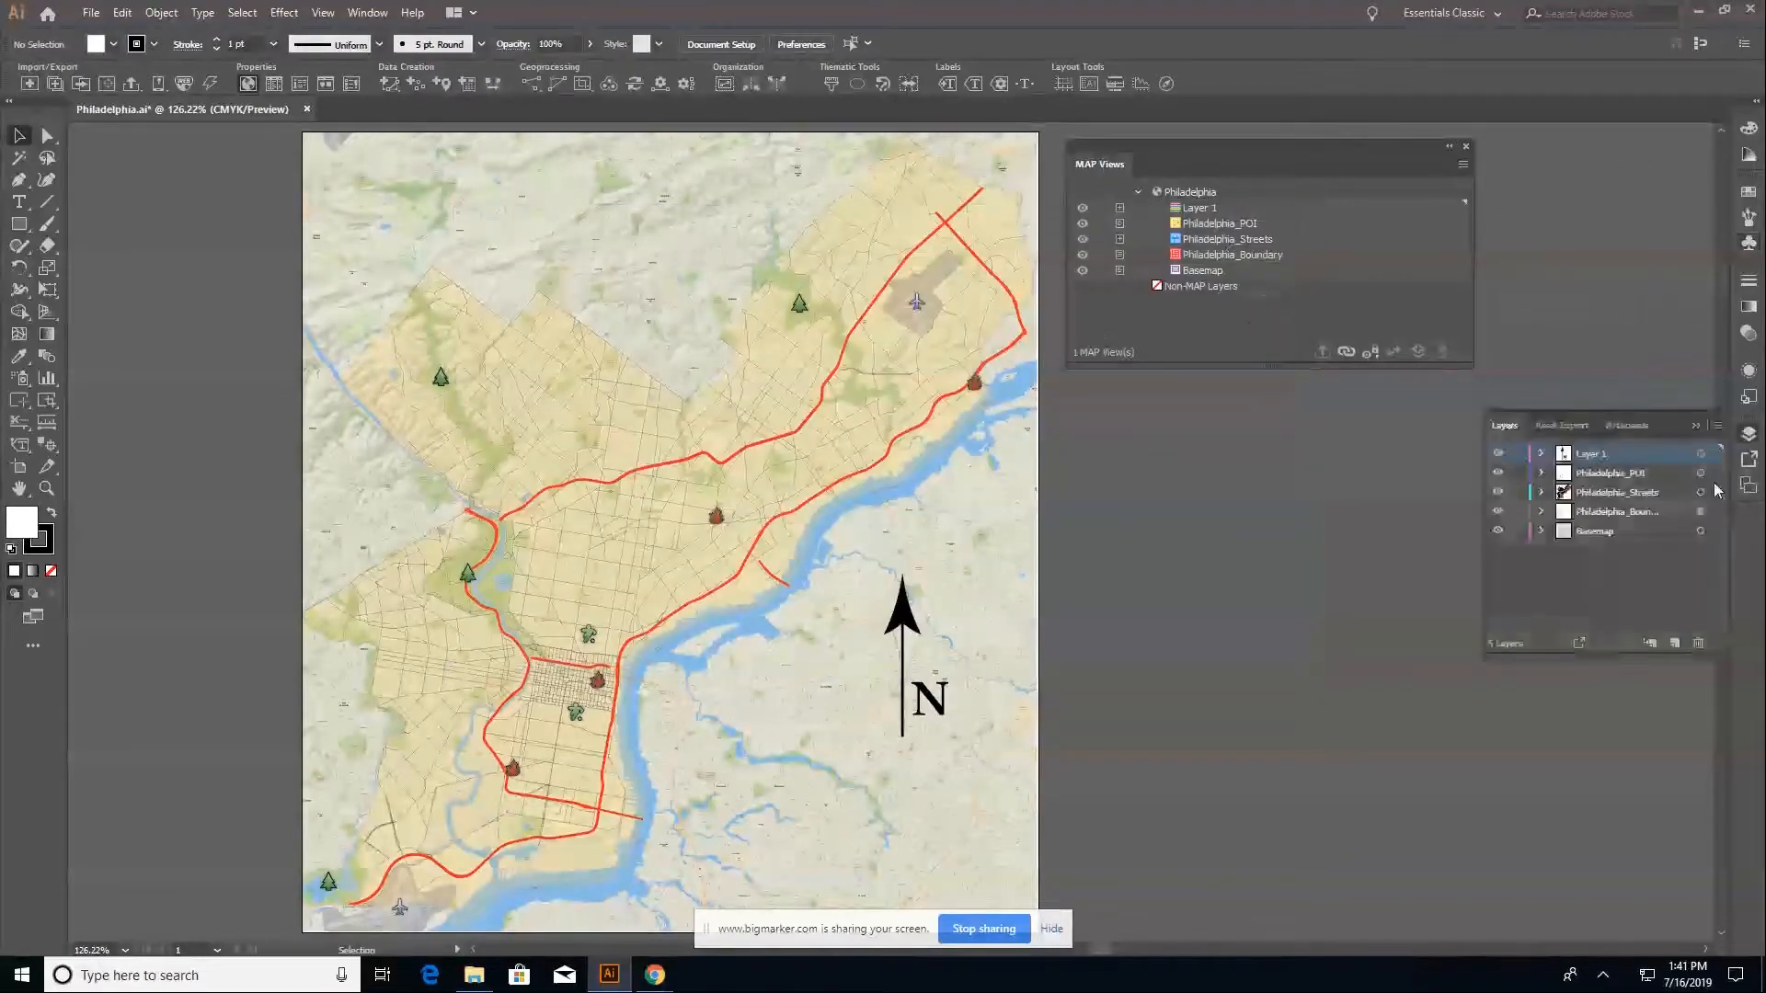
{"action": "left_click", "coordinate": [1700, 513]}
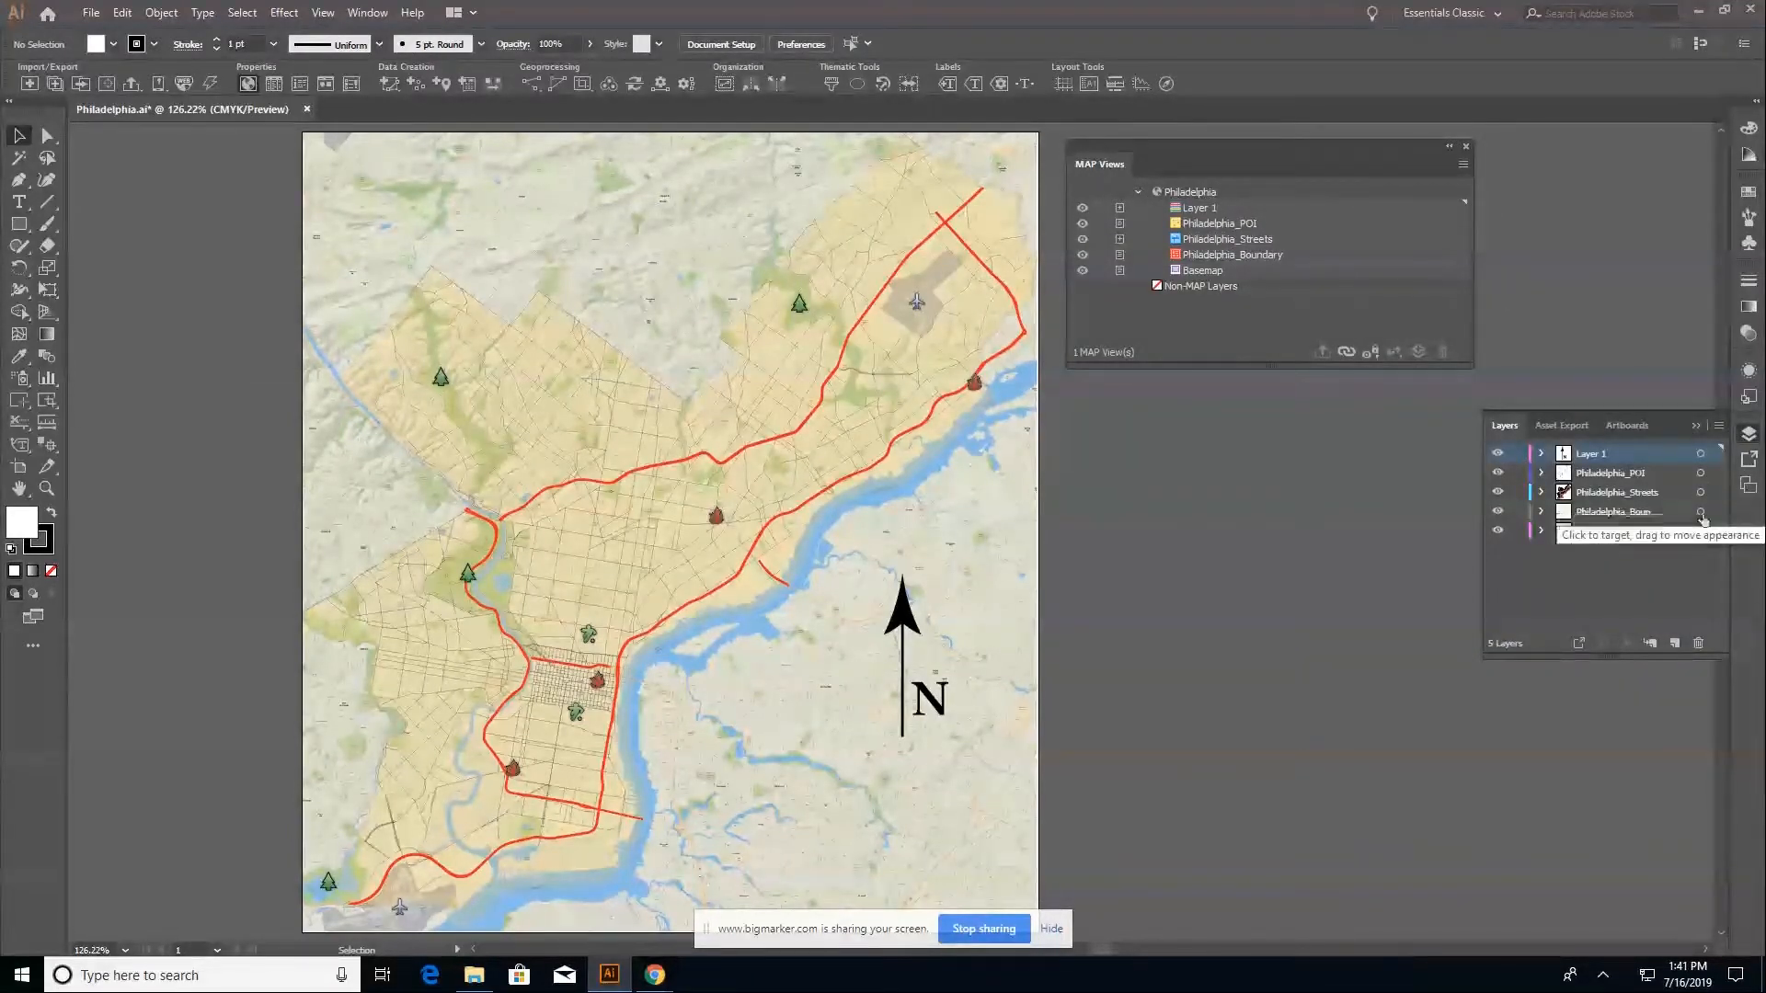
Inspect context options for the boundary and streets artwork, then reselect the Philadelphia_Boundary artwork
{"action": "right_click", "coordinate": [693, 419]}
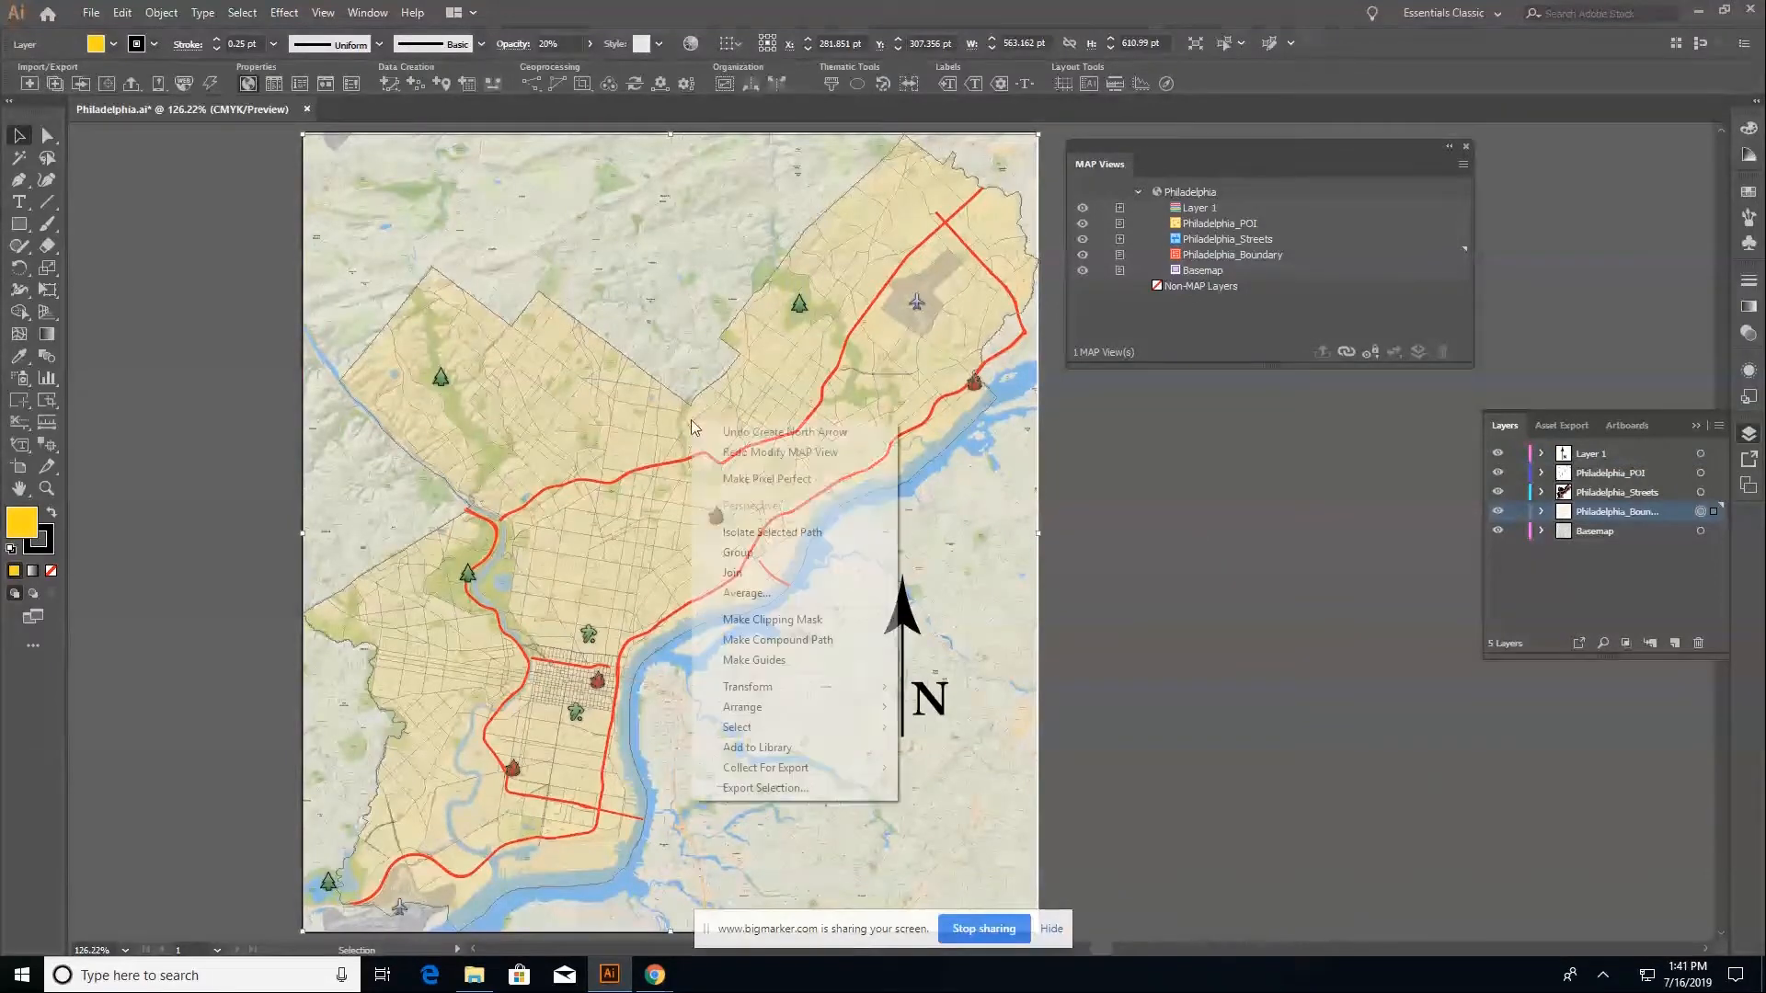
{"action": "left_click", "coordinate": [1699, 497]}
{"action": "right_click", "coordinate": [809, 440]}
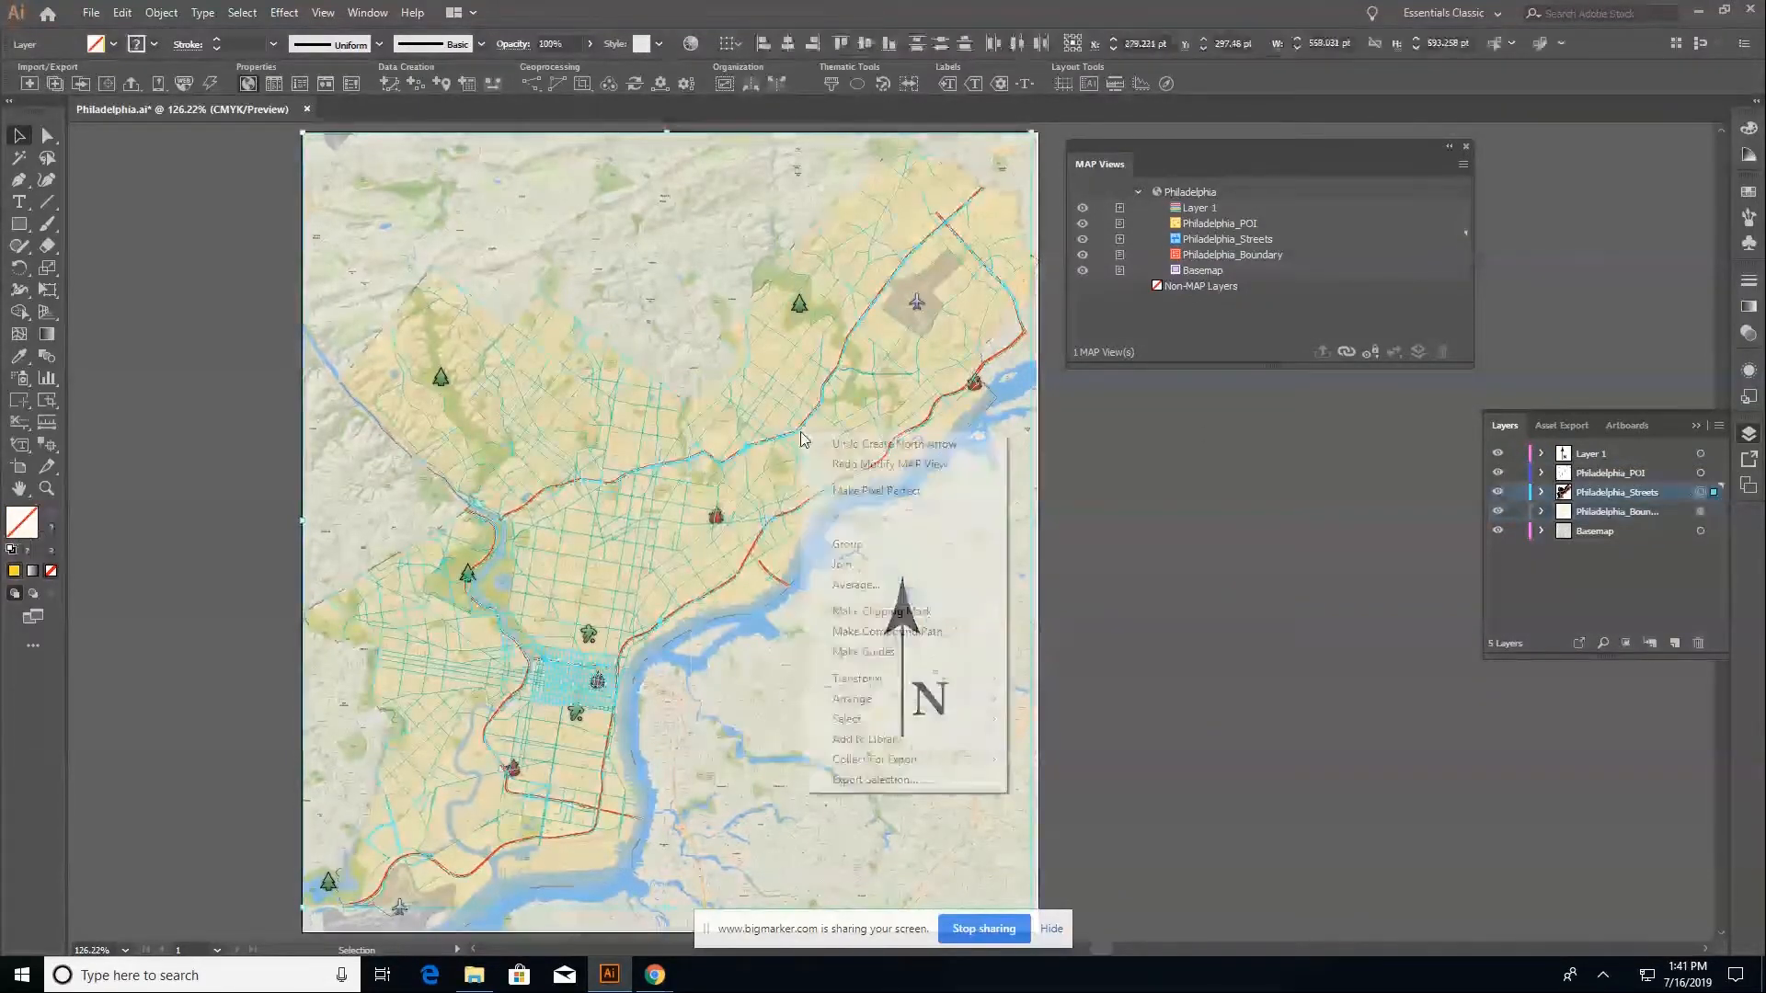
{"action": "left_click", "coordinate": [894, 443]}
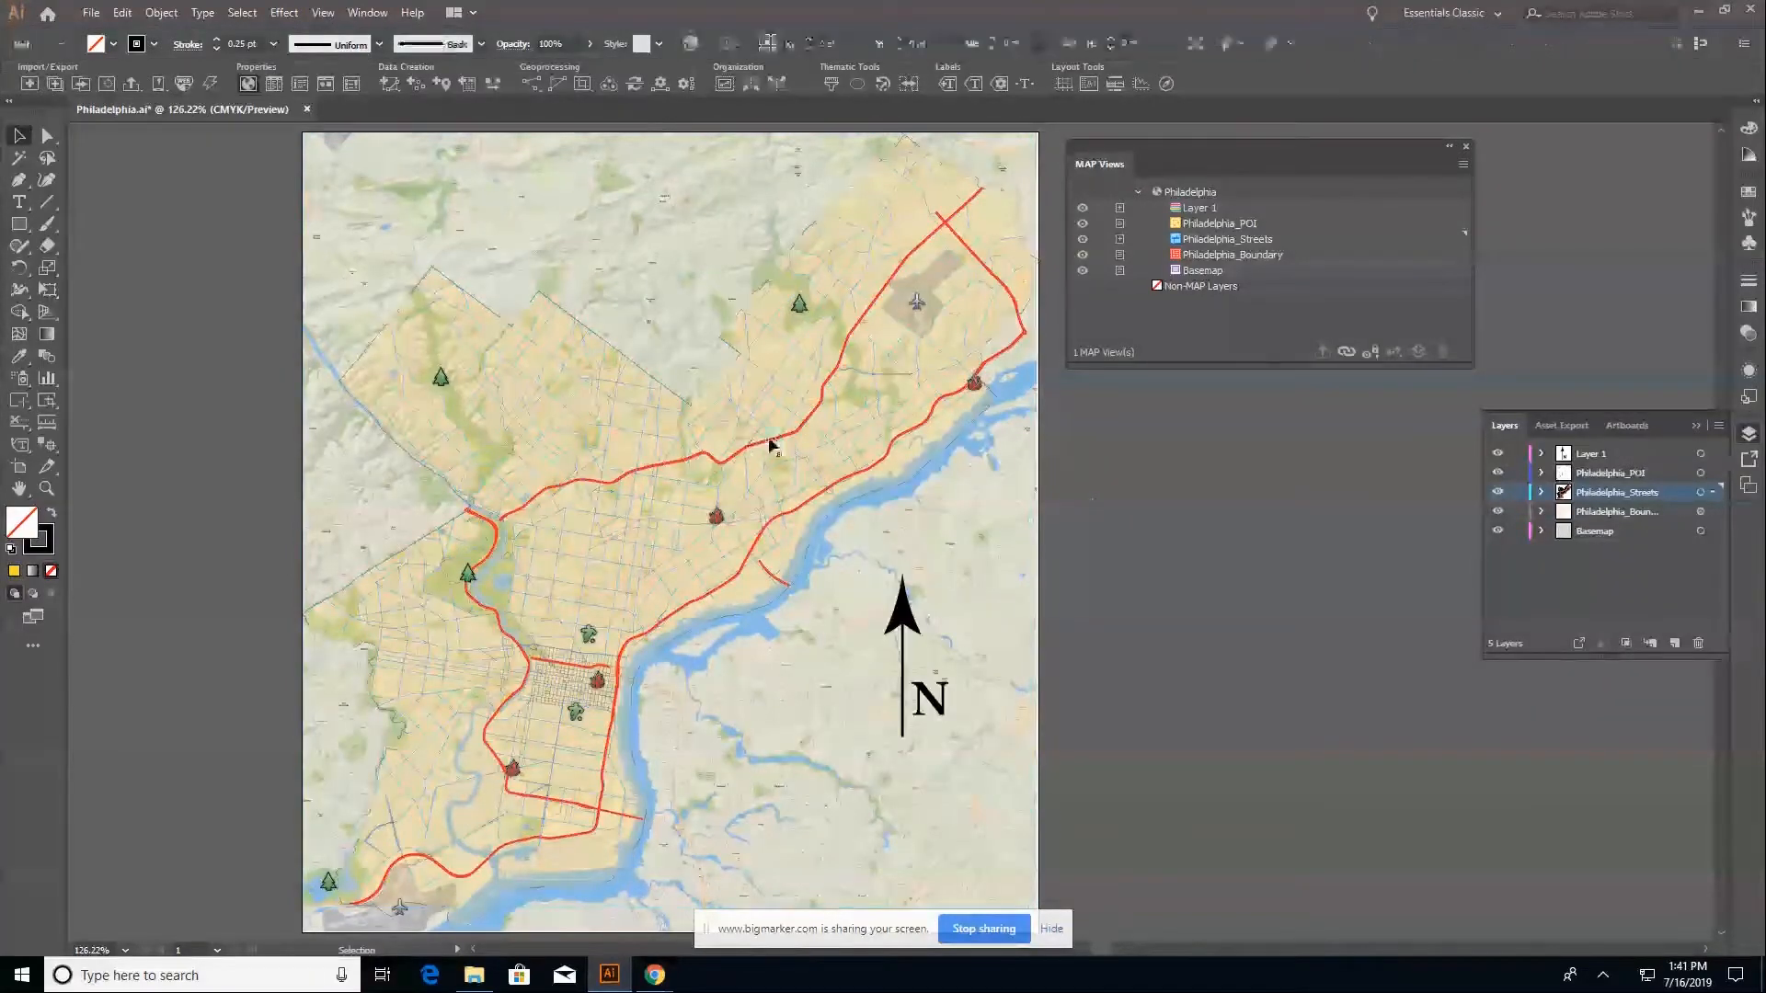
{"action": "left_click_drag", "start_coordinate": [774, 442], "coordinate": [736, 438]}
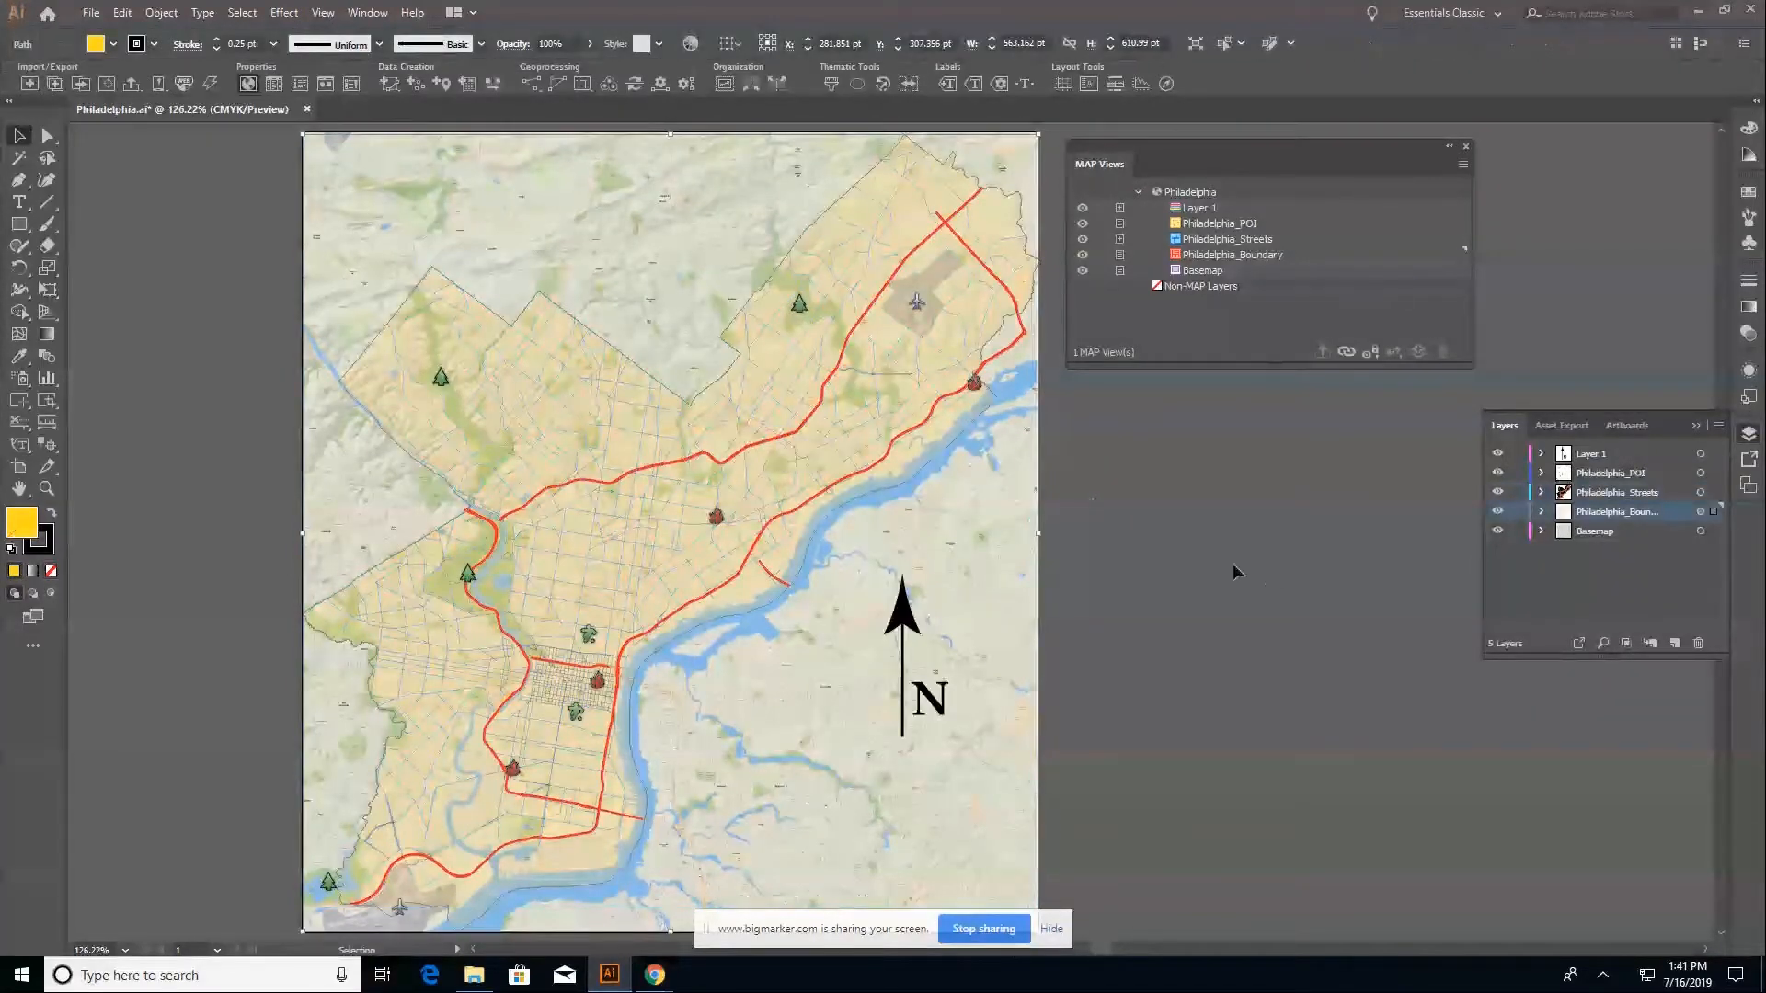
{"action": "left_click", "coordinate": [1715, 512]}
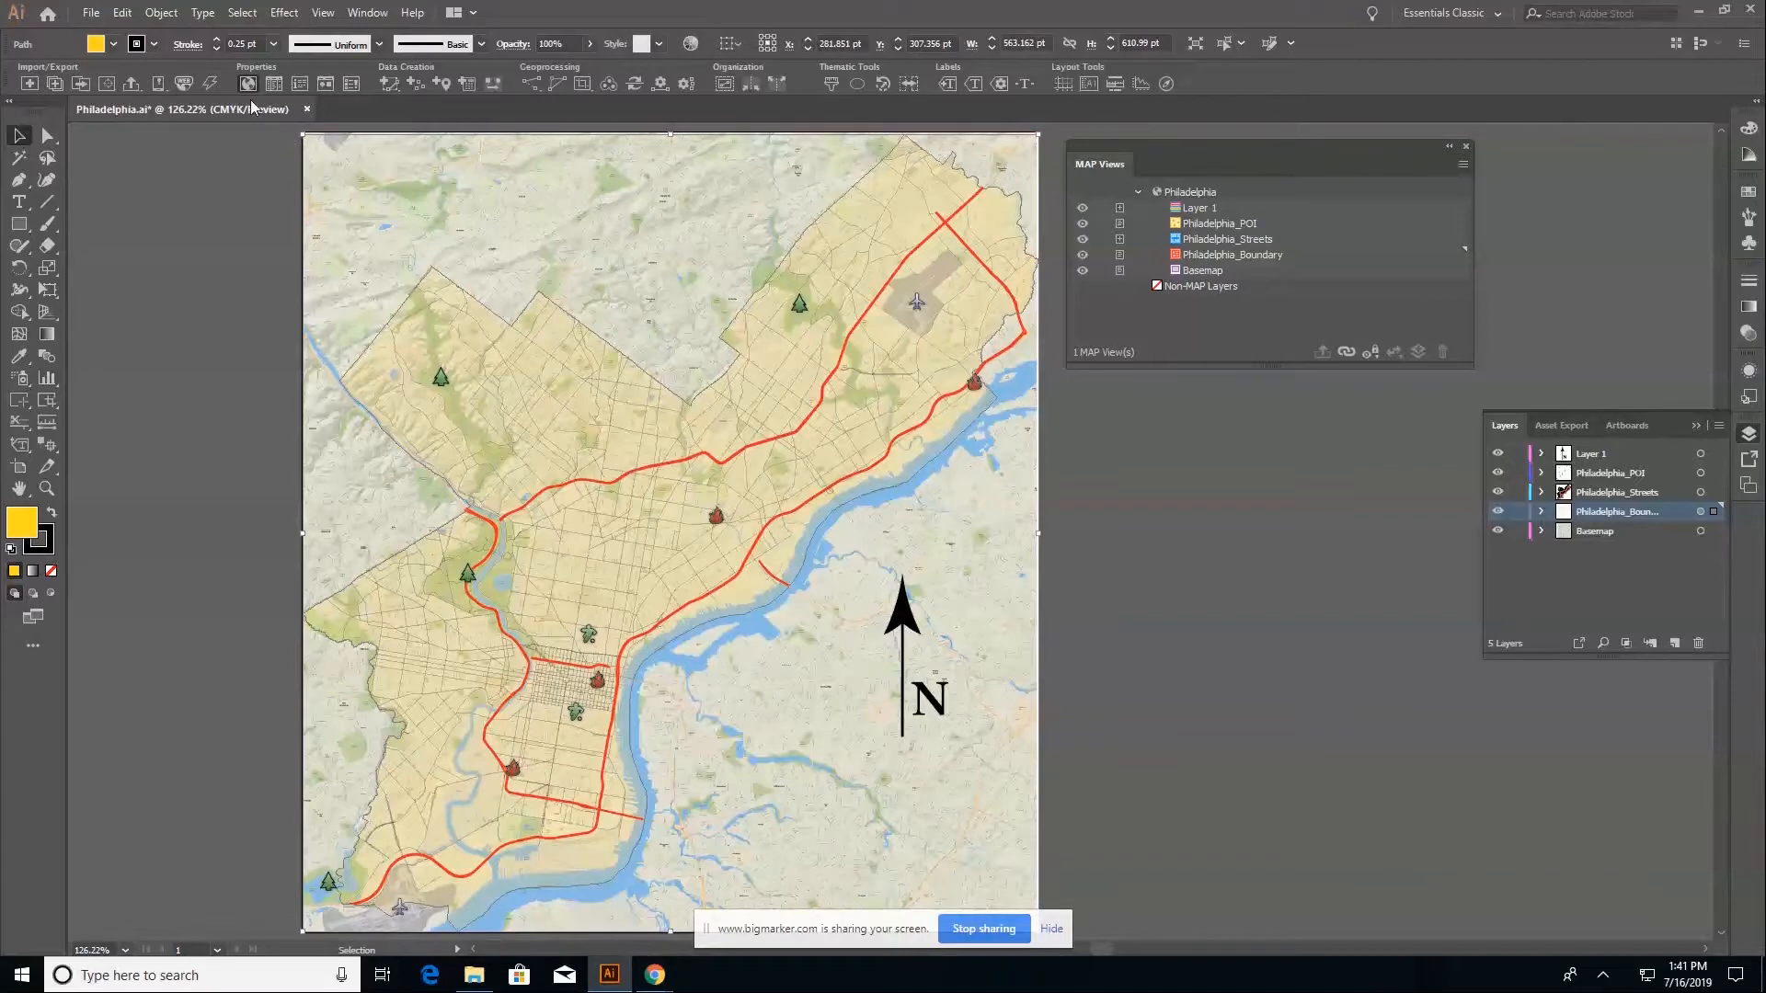
Show the MAP Attributes table with FID, NAME, LISTNAME, MAPNAME, Shape_Leng and Shape_Area
{"action": "left_click", "coordinate": [272, 84]}
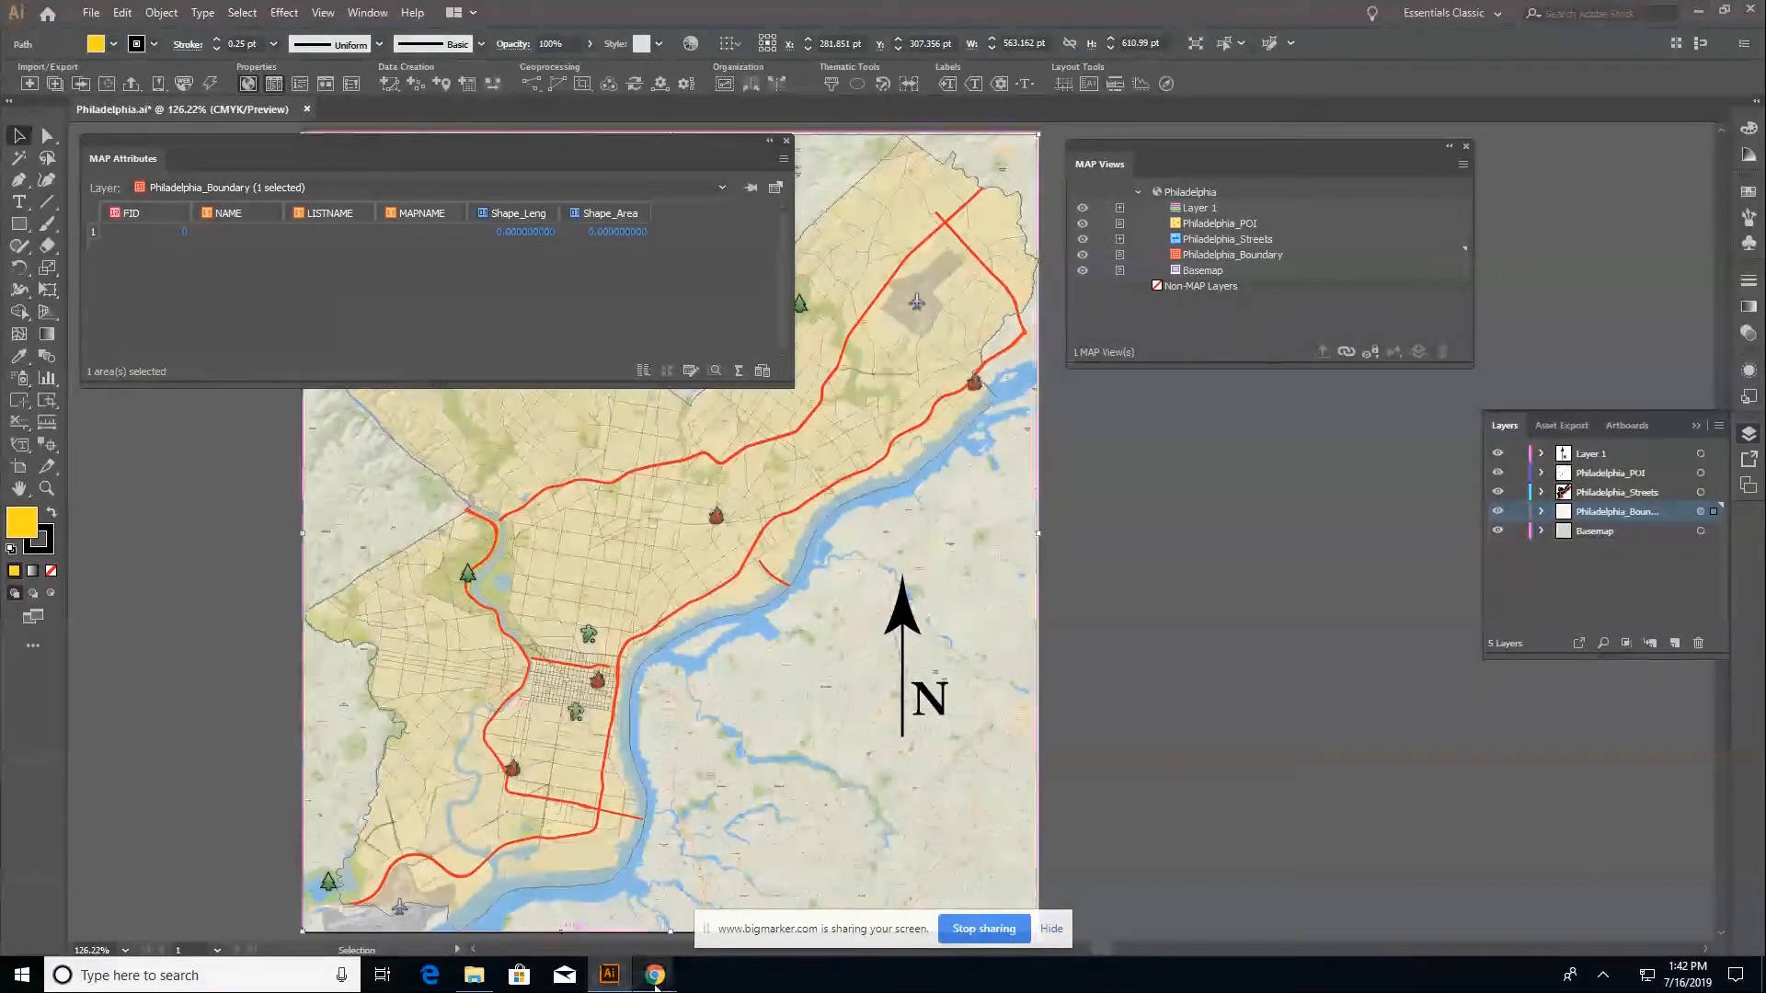
Reopen MAPublisher Preferences on MAP Attributes, compound path replication still unticked
{"action": "left_click", "coordinate": [123, 12]}
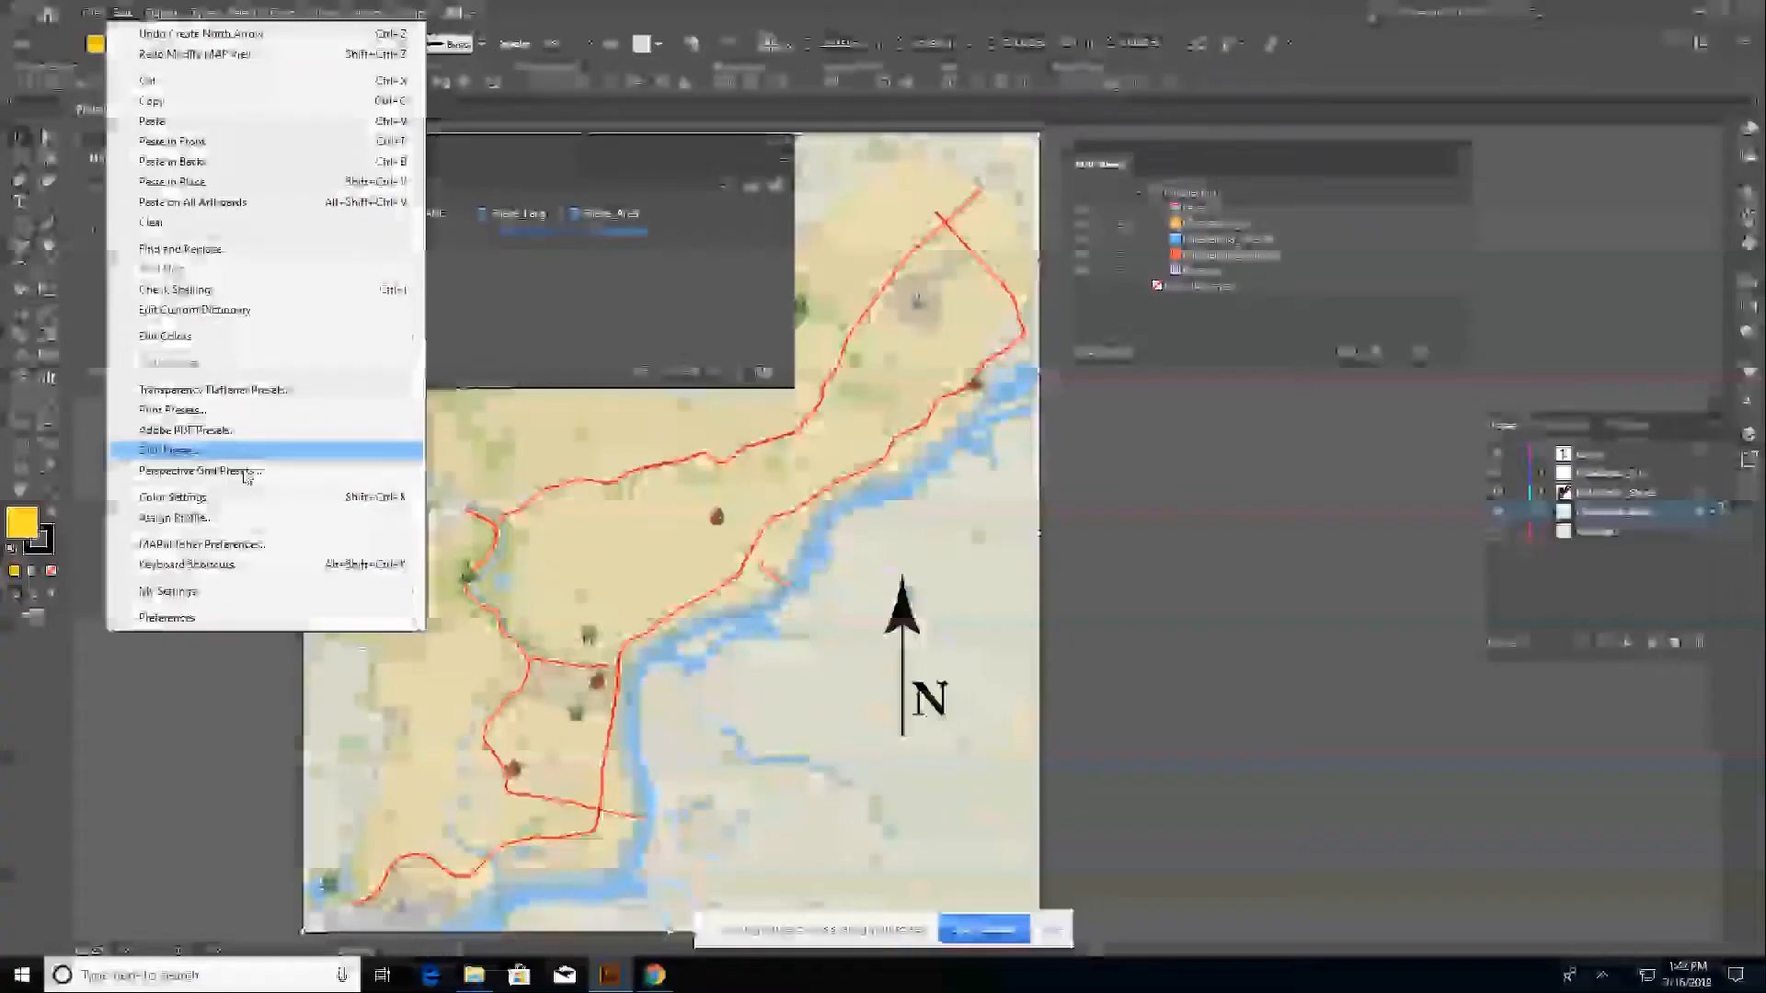
{"action": "left_click", "coordinate": [207, 544]}
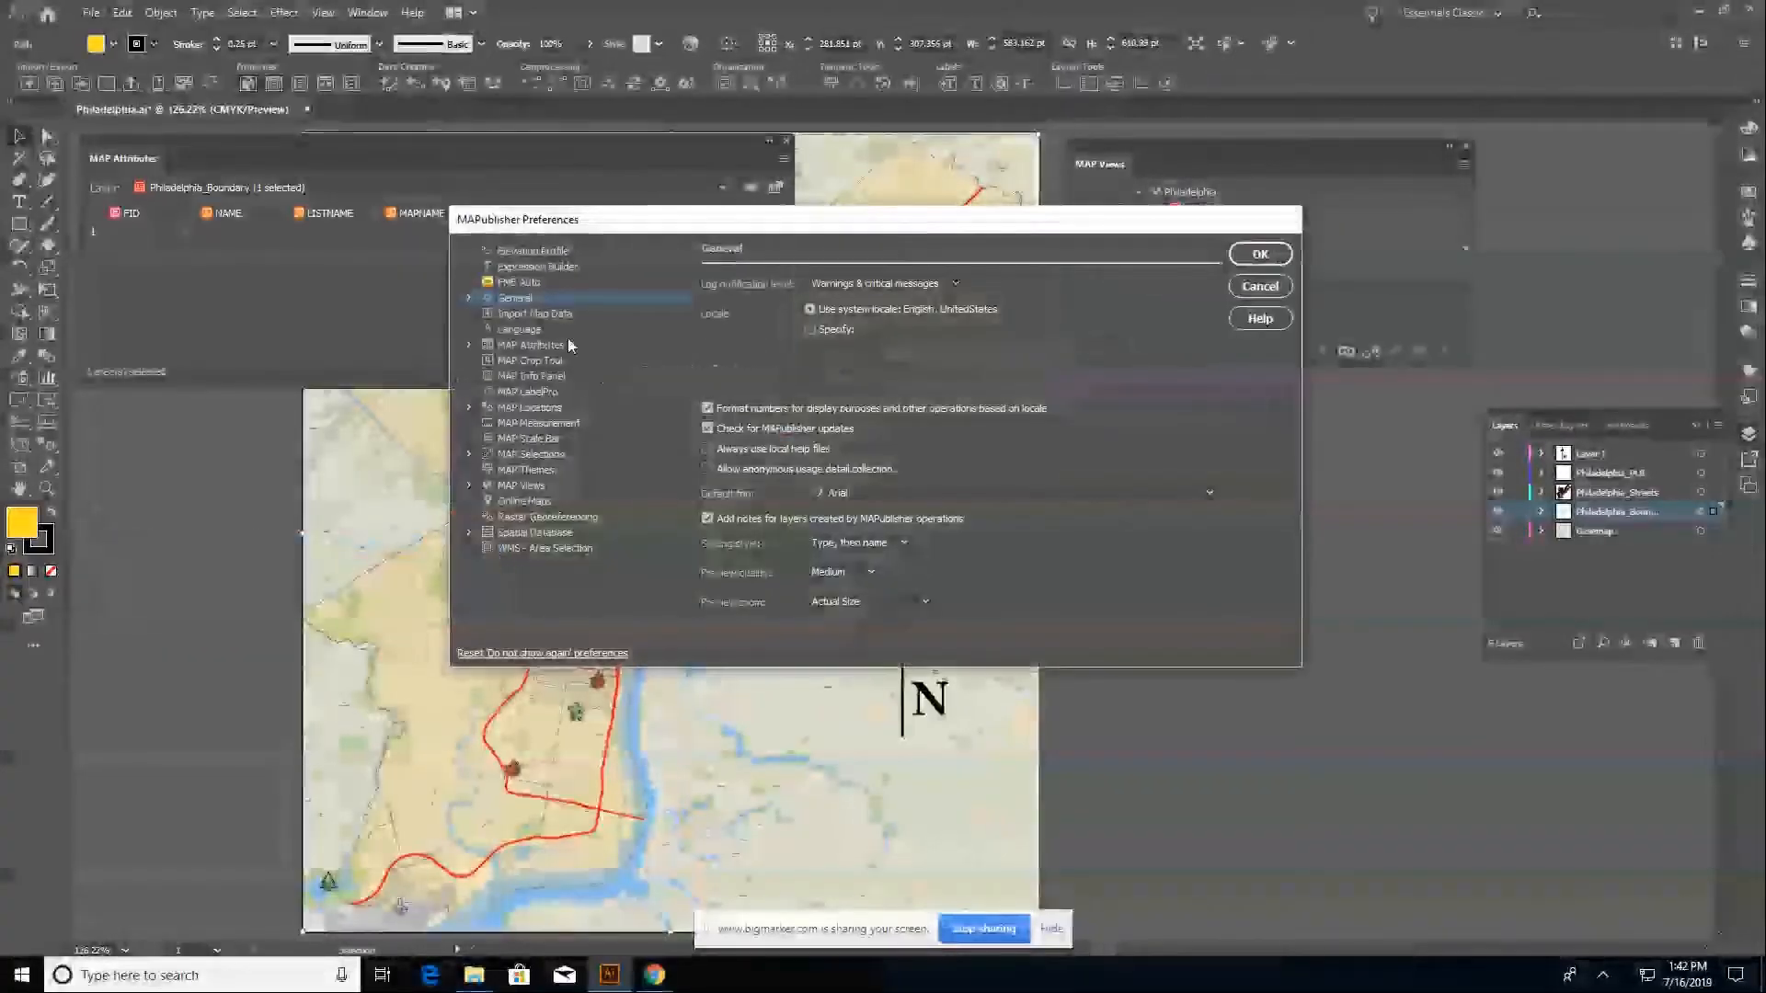
{"action": "left_click", "coordinate": [531, 346]}
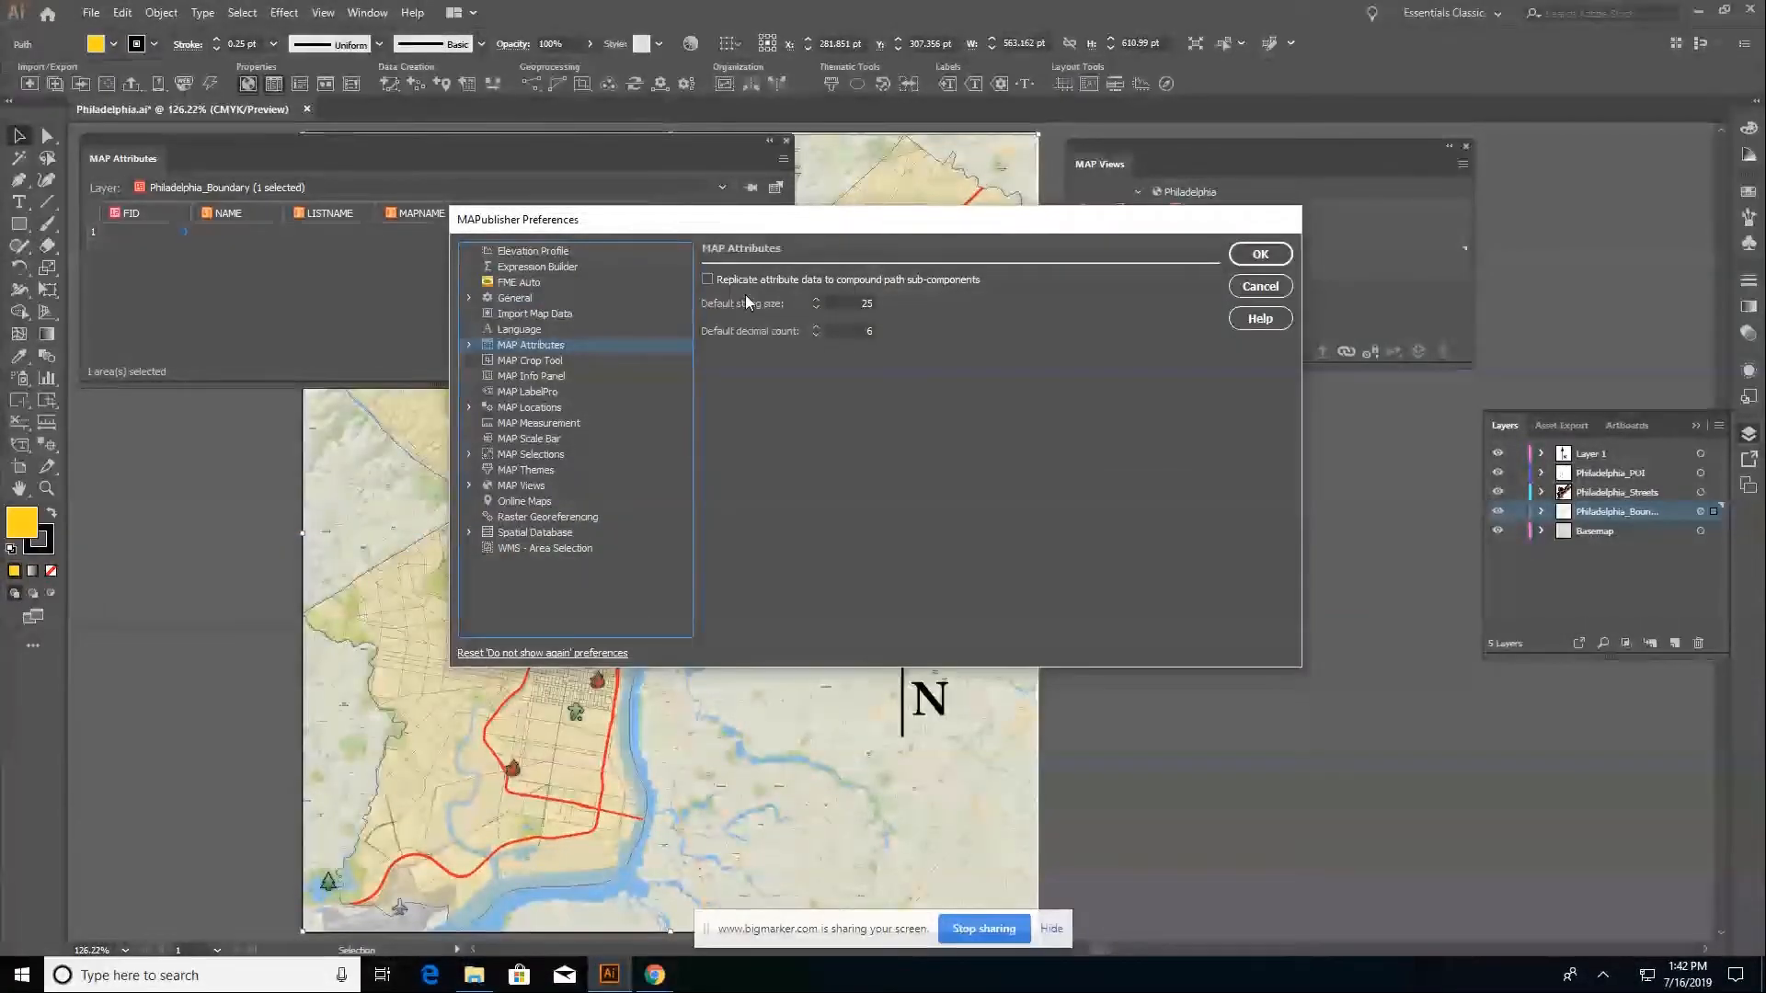